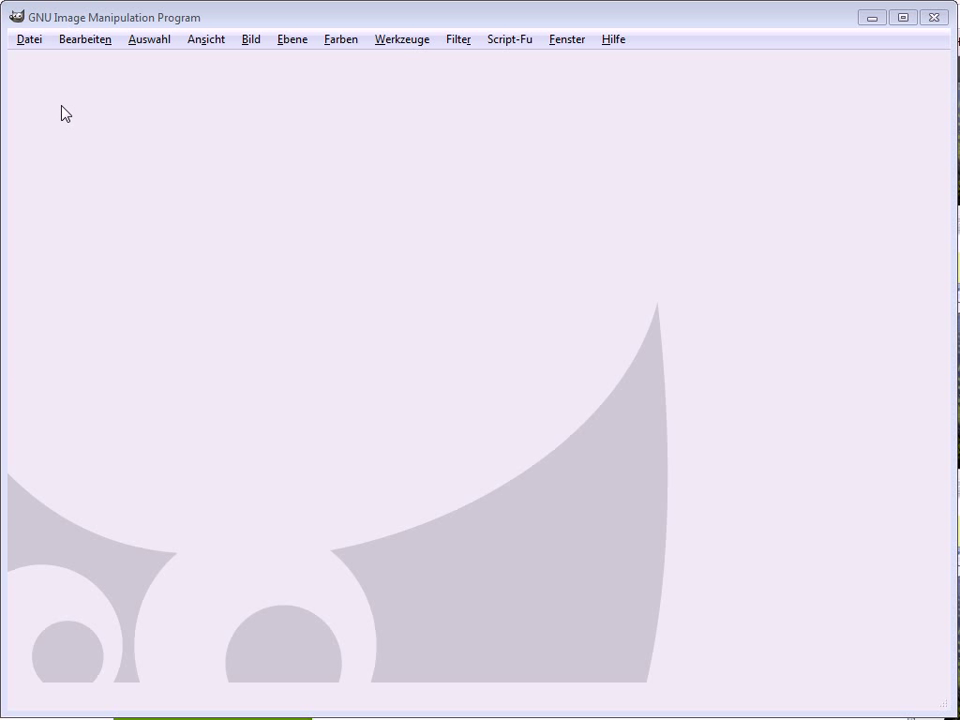
Open flaues_bild.jpg from USB-STICK (G:) > PH-Seminar GIMP > Bilder für Übungen.
left_click(31, 41)
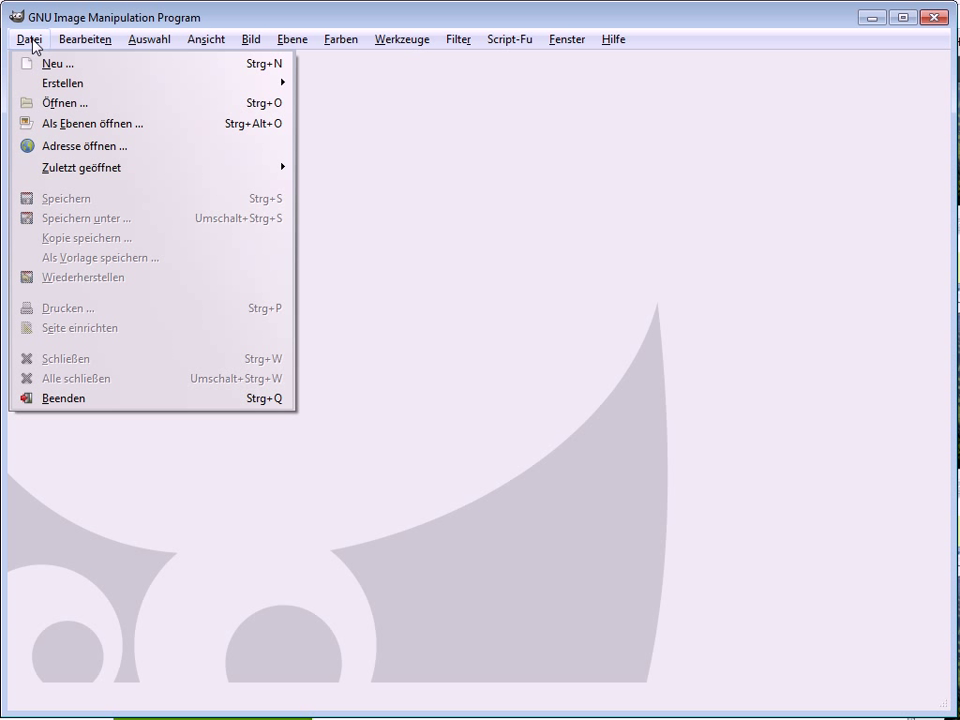
left_click(51, 106)
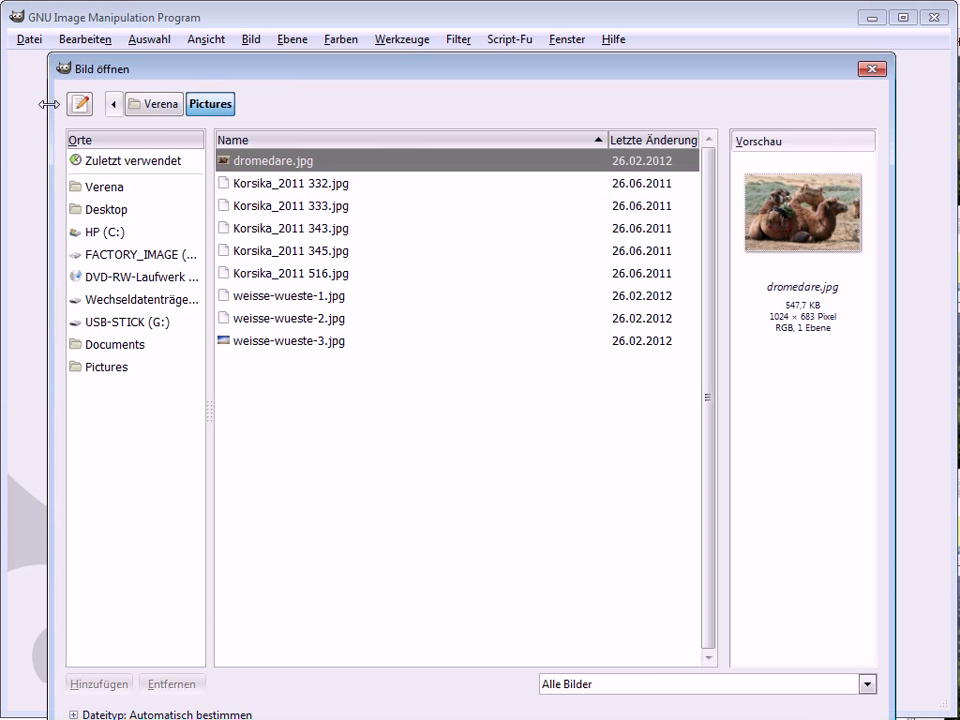
left_click(118, 322)
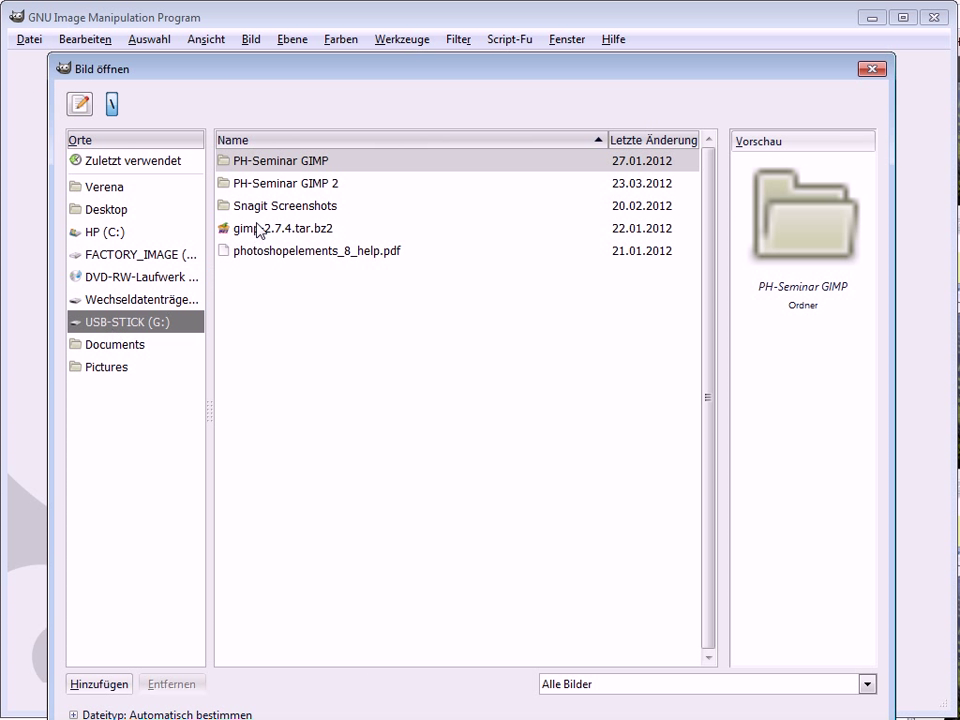
double_click(271, 161)
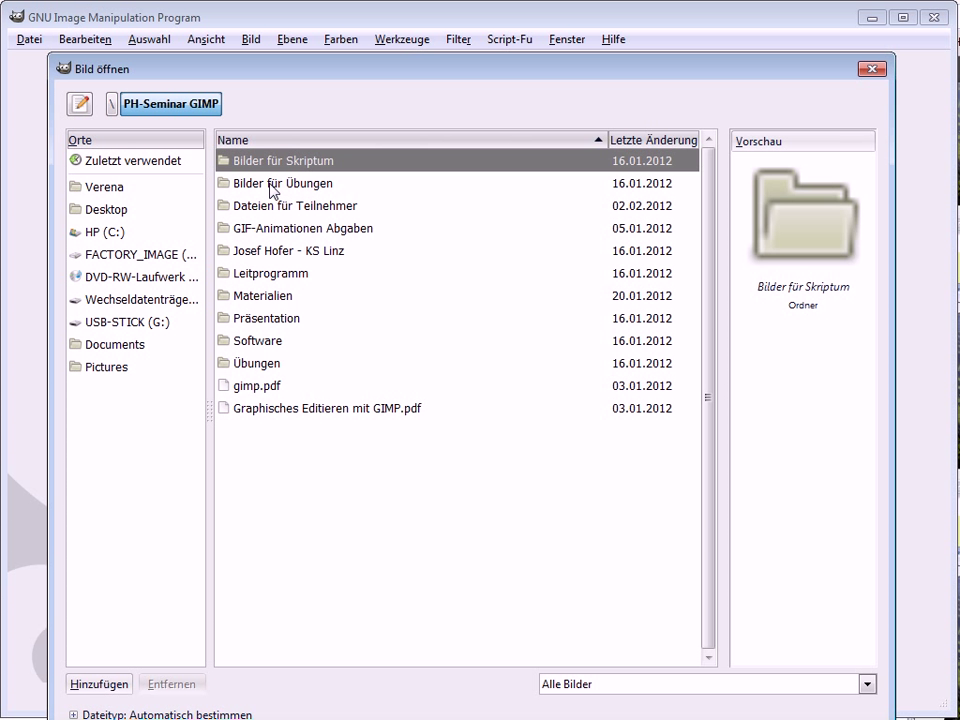
double_click(272, 185)
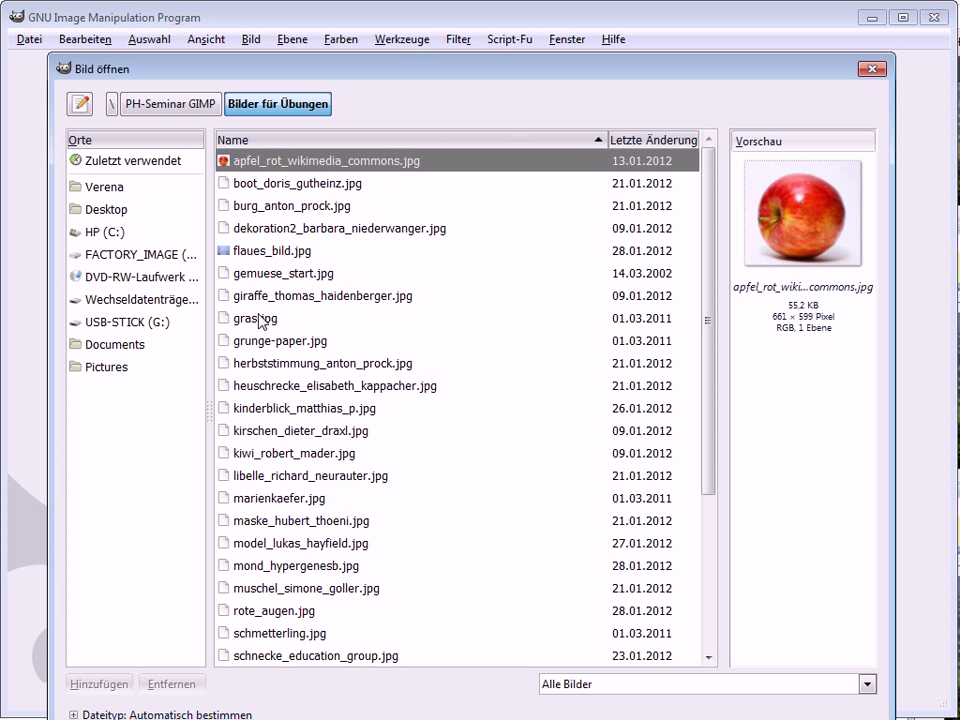
left_click(262, 251)
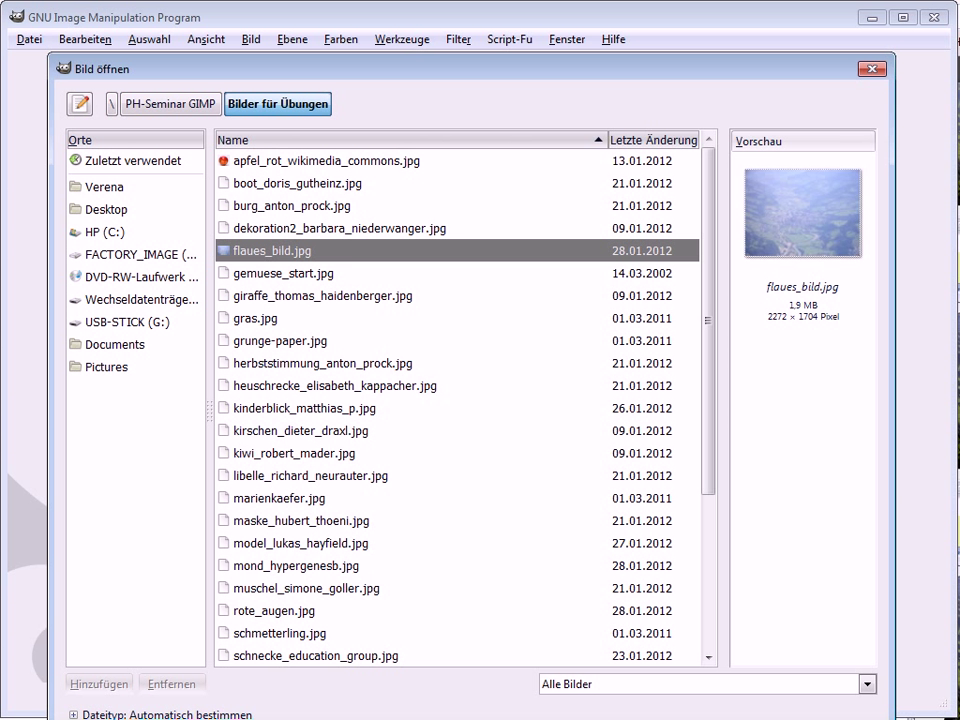
key("Return")
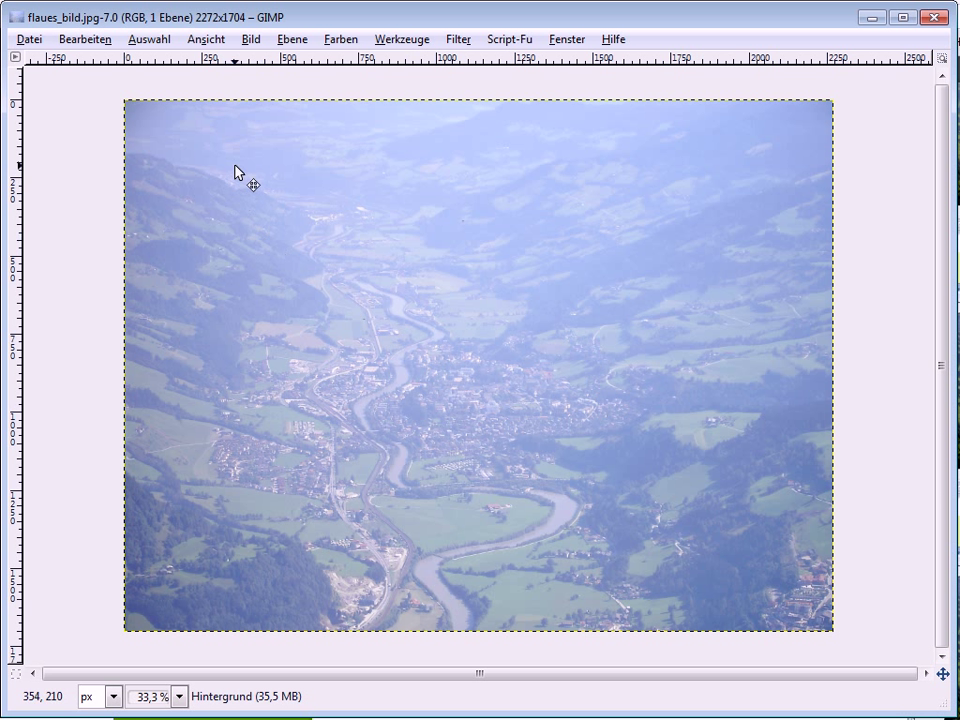
Open Farben > Werte and place the Levels dialog beside the photo, levels at 0, 1,00, 255.
left_click(338, 42)
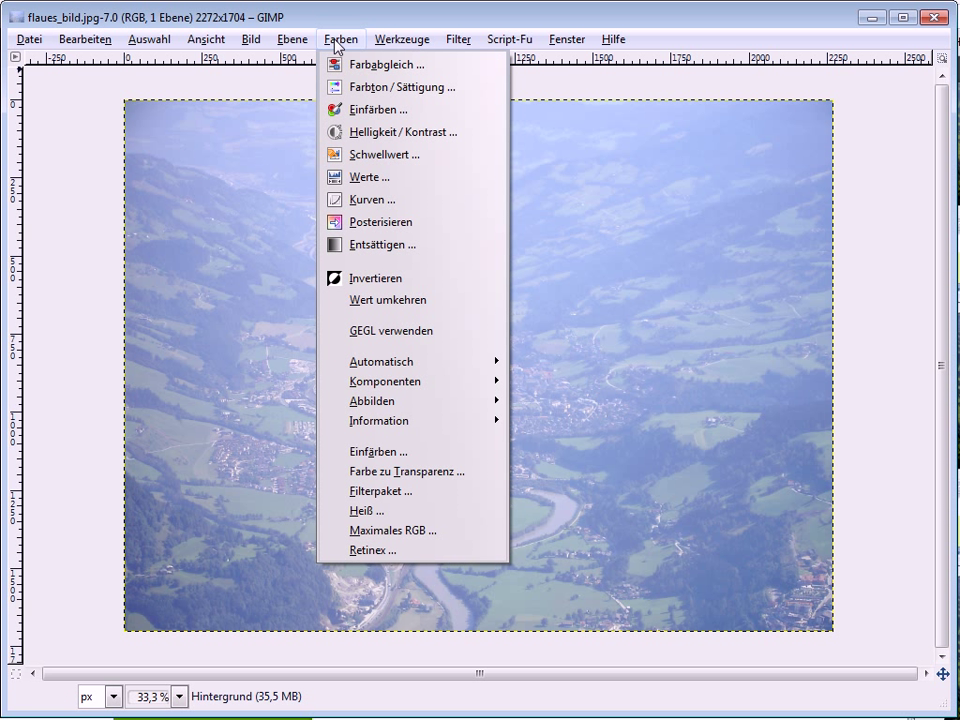
left_click(400, 182)
left_click_drag(671, 165, 673, 147)
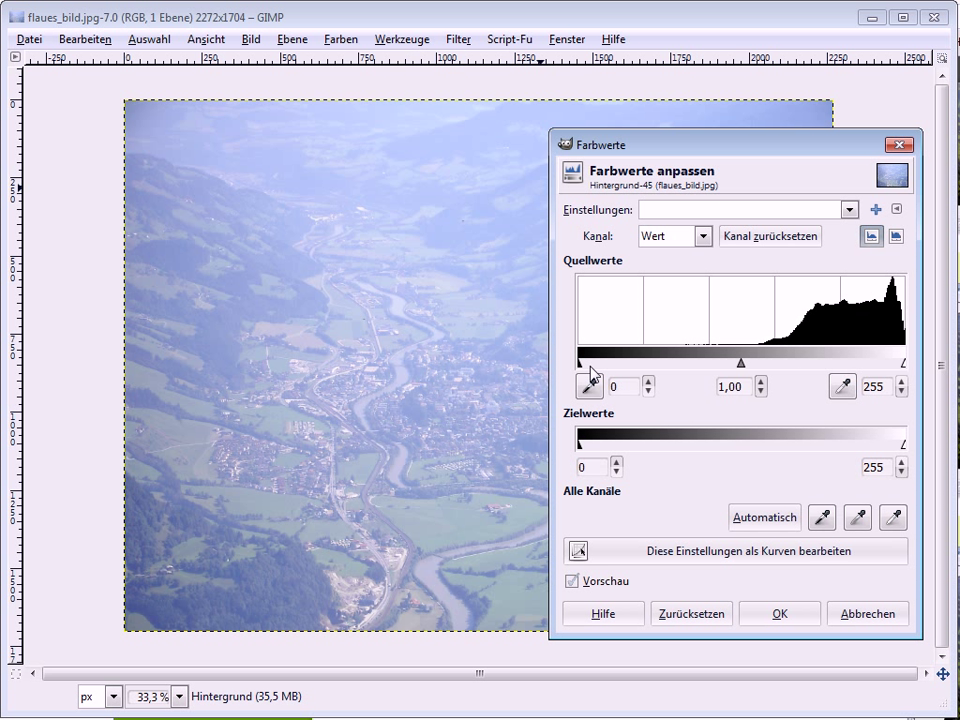
Apply automatic levels (Automatisch) to the valley photo and confirm with OK.
left_click(761, 517)
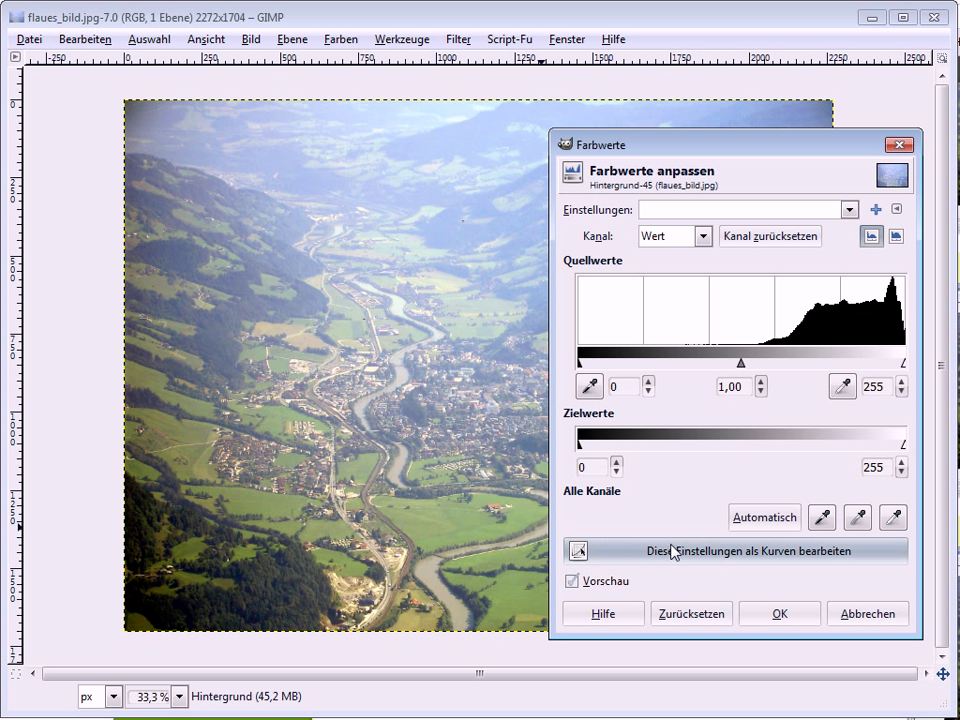
left_click(766, 620)
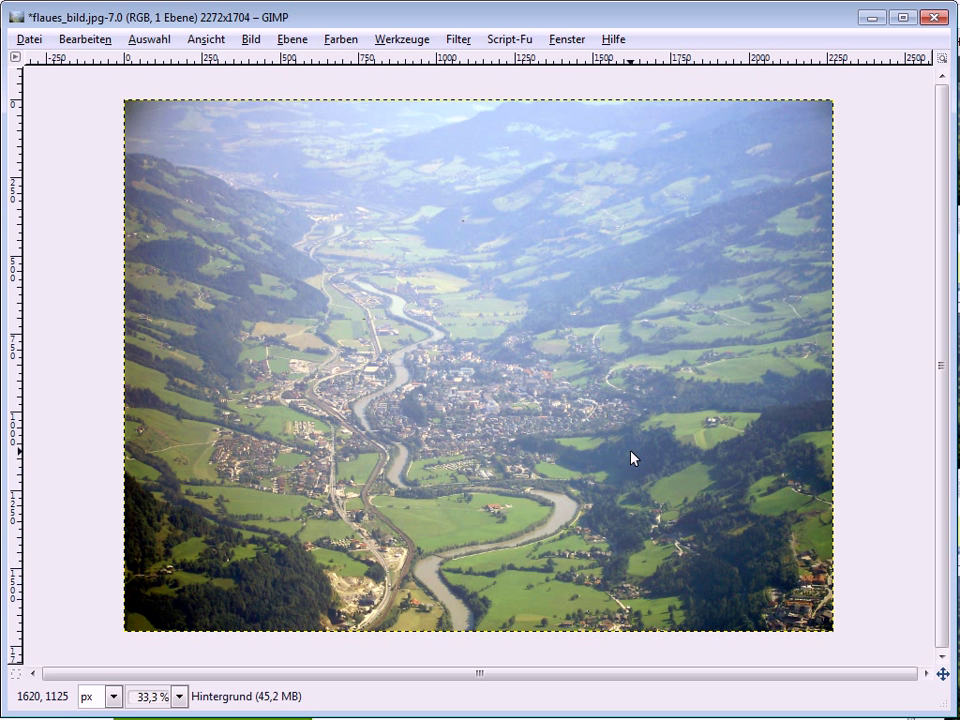
Open Helligkeit / Kontrast and lower brightness to -35, comparing with the preview.
left_click(341, 40)
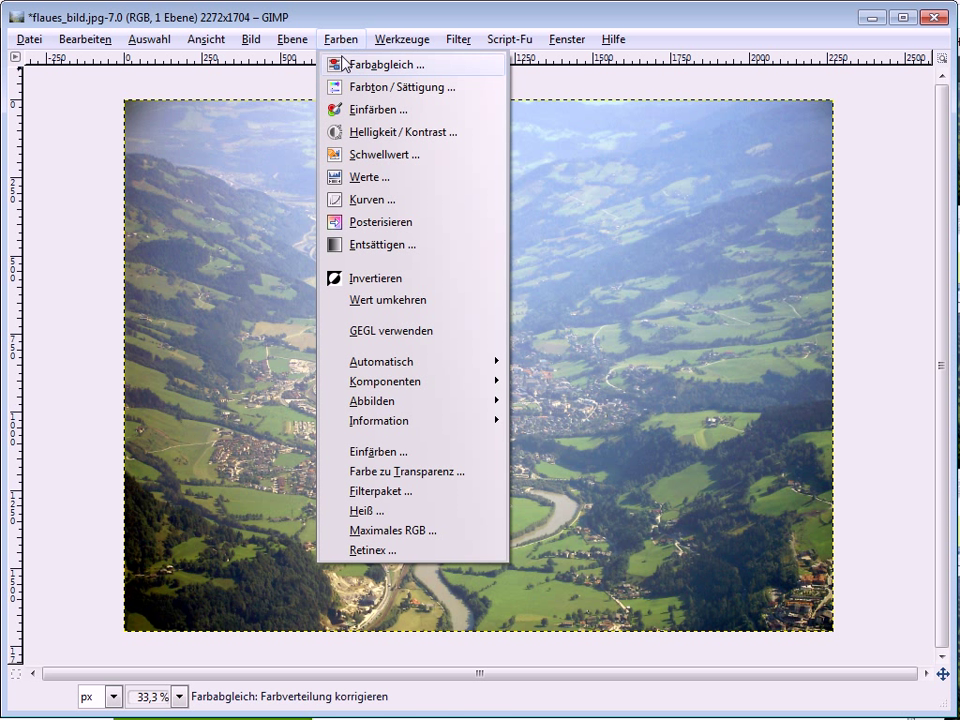
left_click(418, 136)
left_click_drag(666, 388, 702, 262)
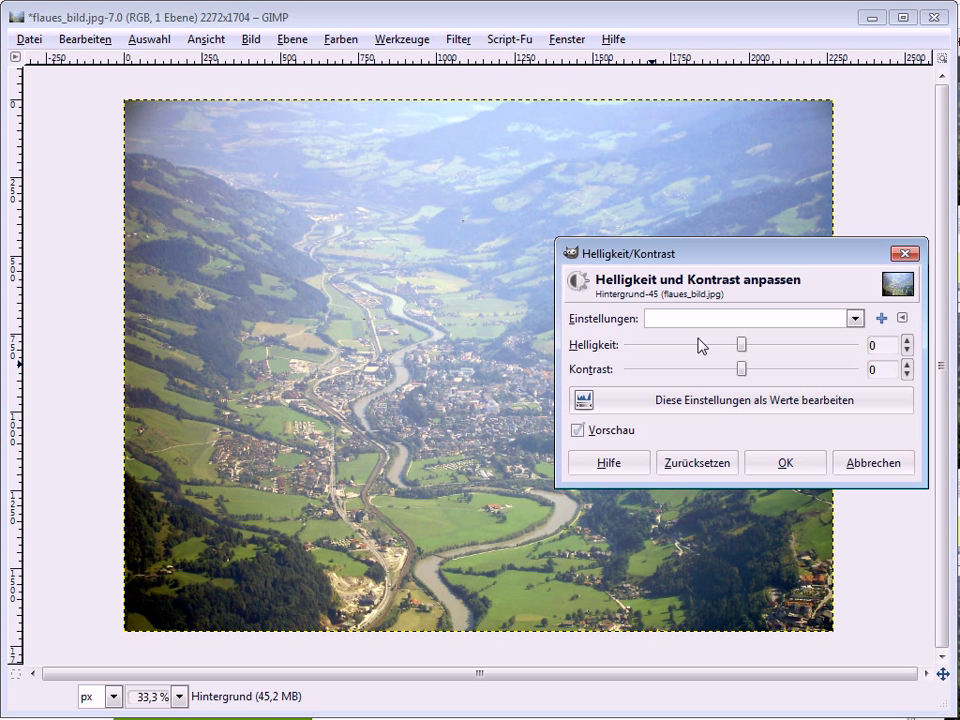
left_click_drag(744, 347, 713, 347)
left_click(687, 437)
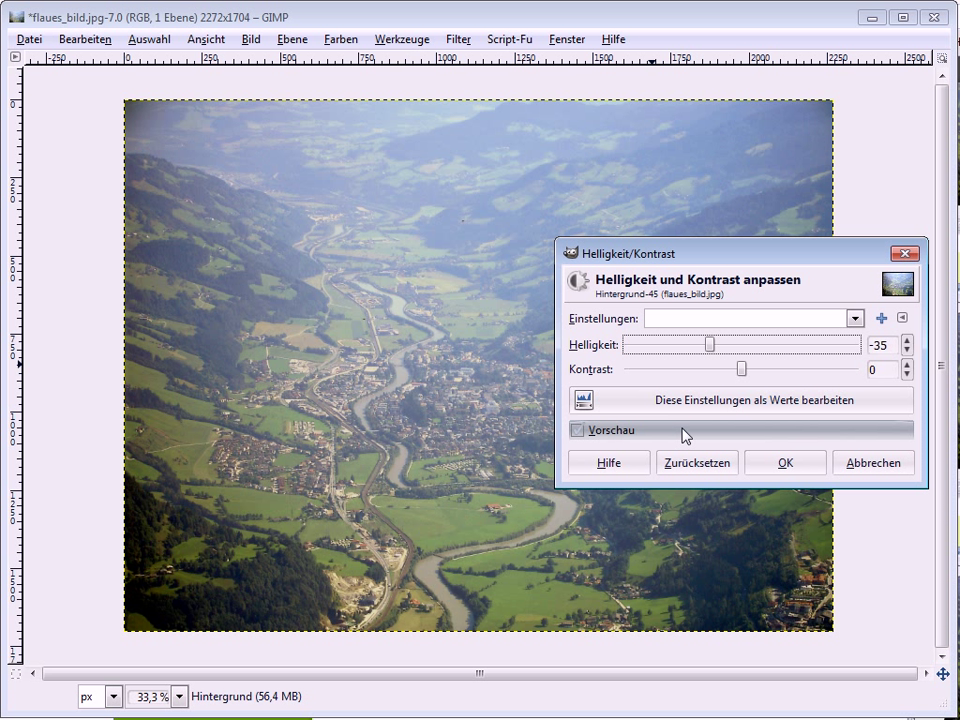
left_click(687, 435)
Raise contrast to 10, compare before and after, and apply the changes.
left_click_drag(744, 369, 753, 375)
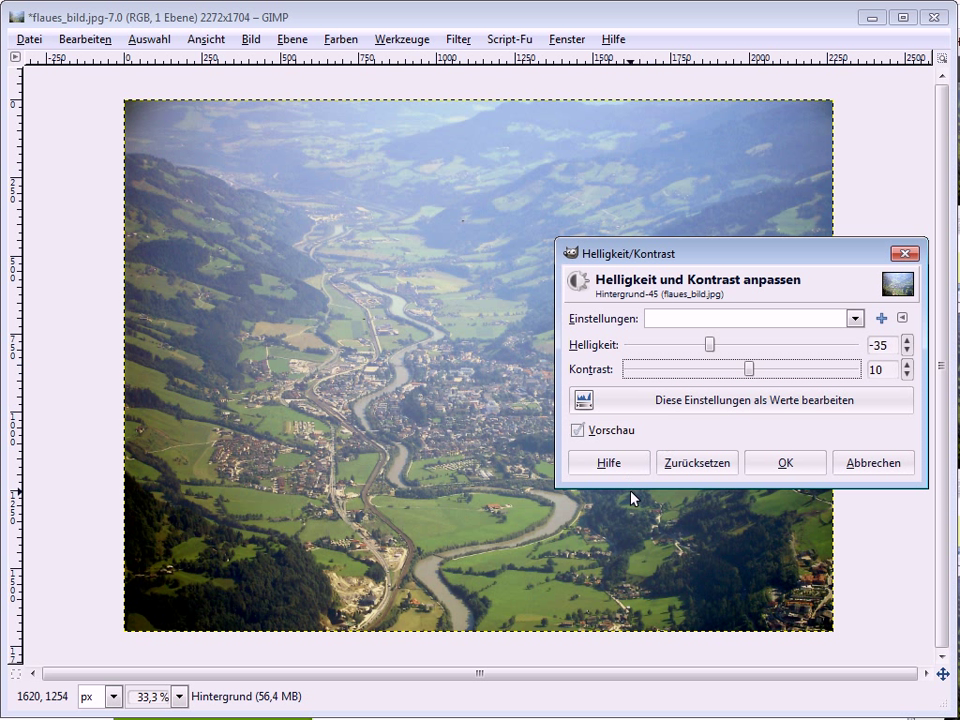
left_click(578, 431)
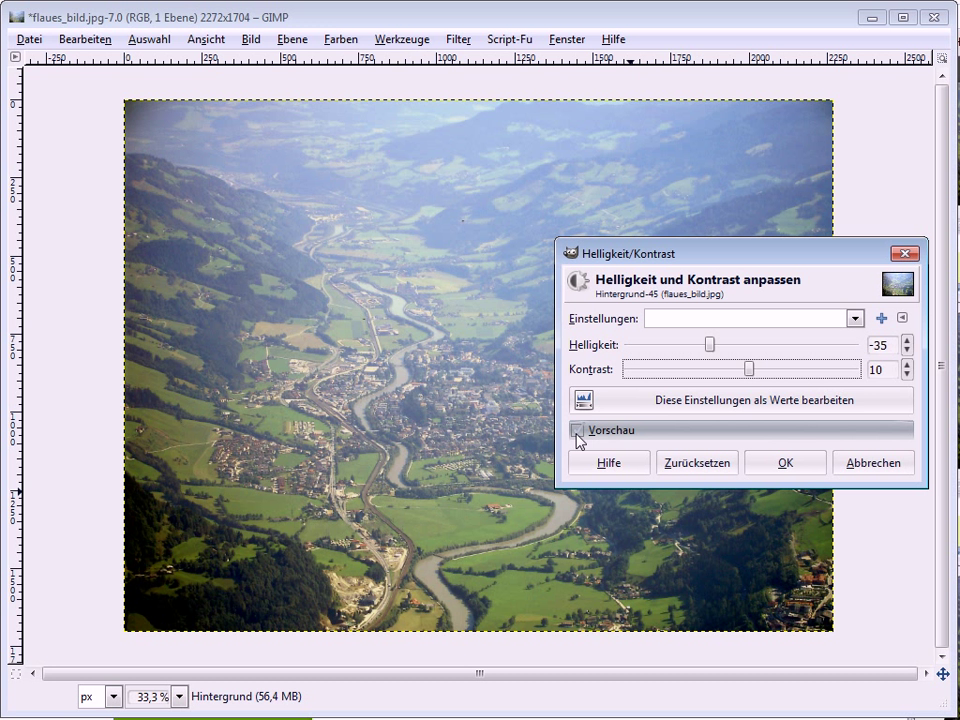
left_click(590, 438)
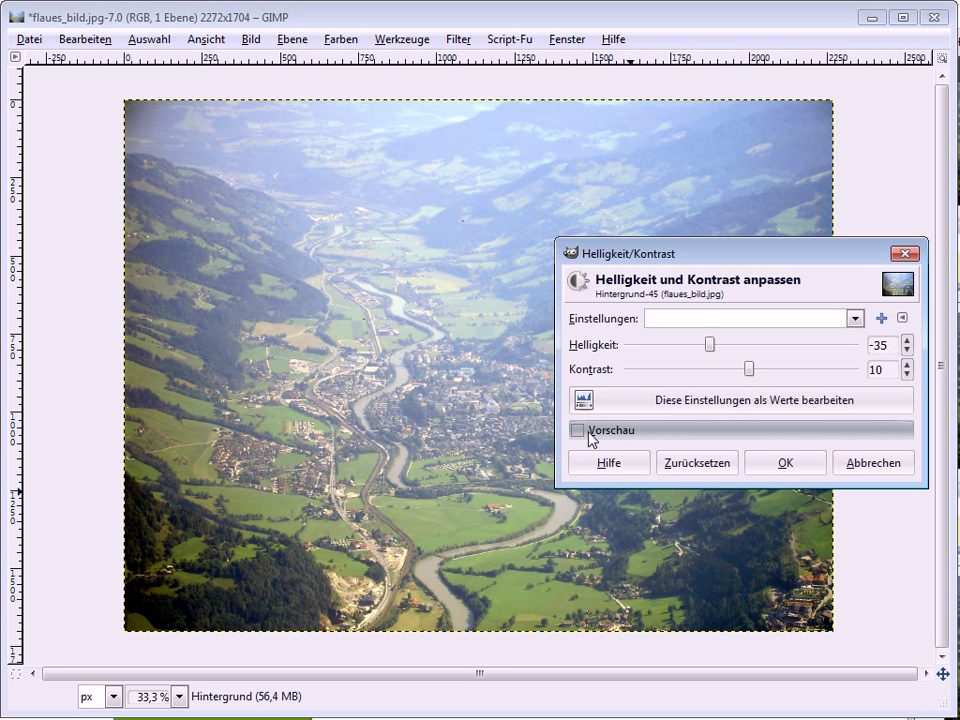
left_click(591, 438)
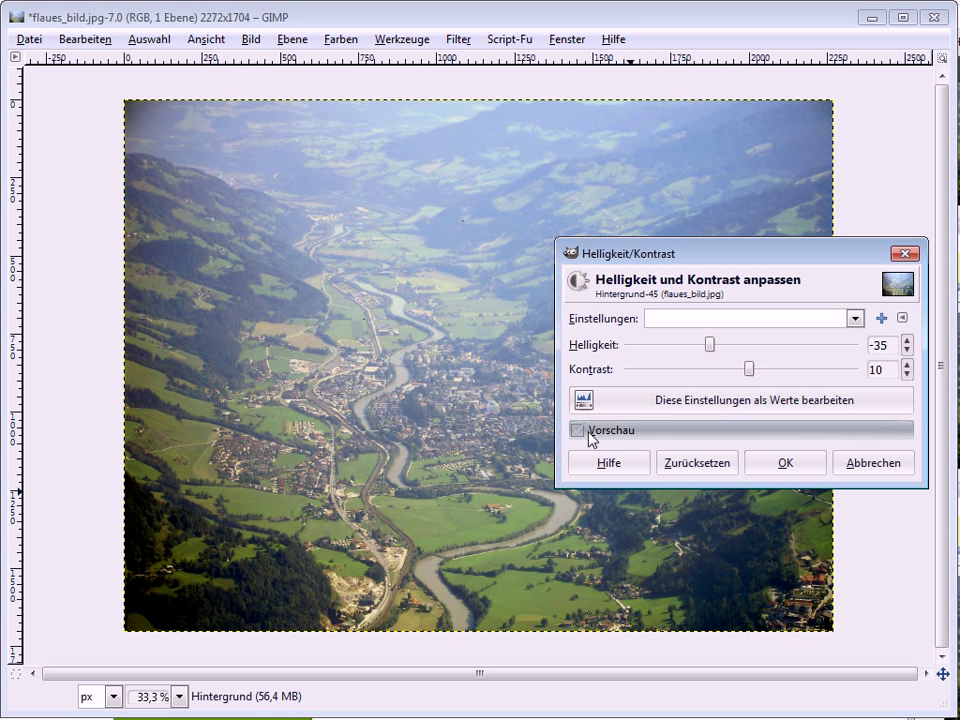
left_click(591, 438)
left_click(591, 438)
left_click(789, 466)
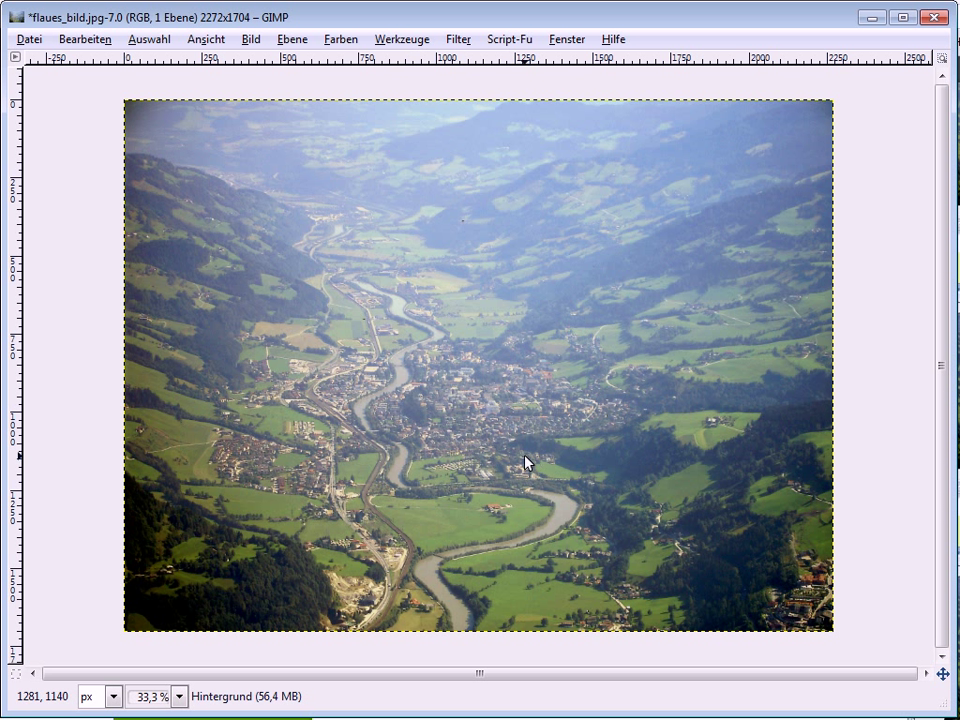
Open Farben > Farbton / Sättigung with every value at 0, fully in view beside the photo.
left_click(341, 40)
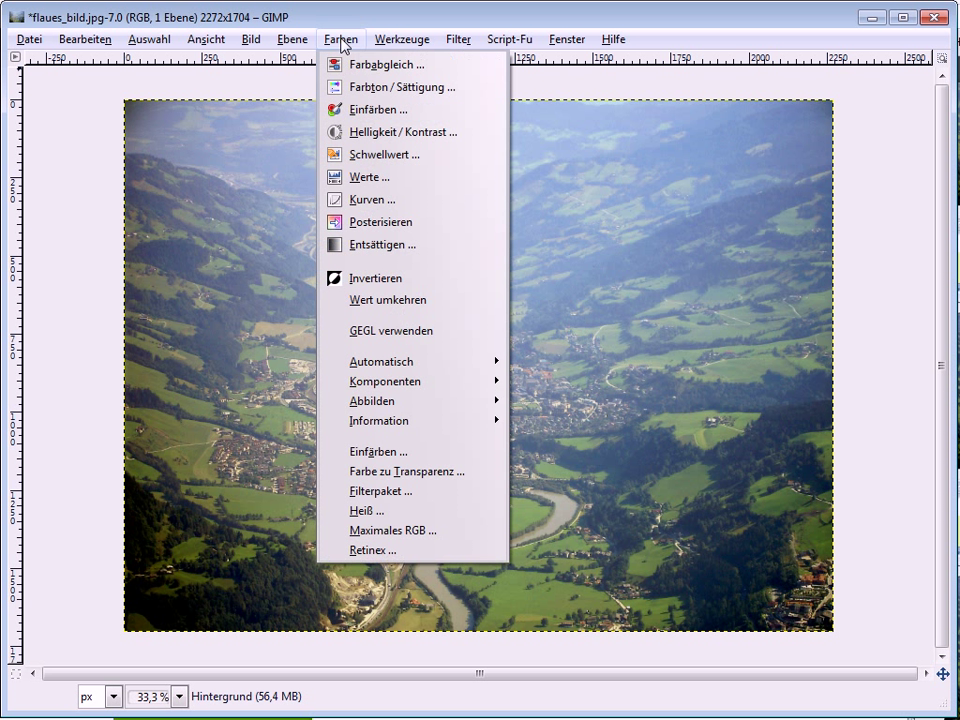
left_click(449, 94)
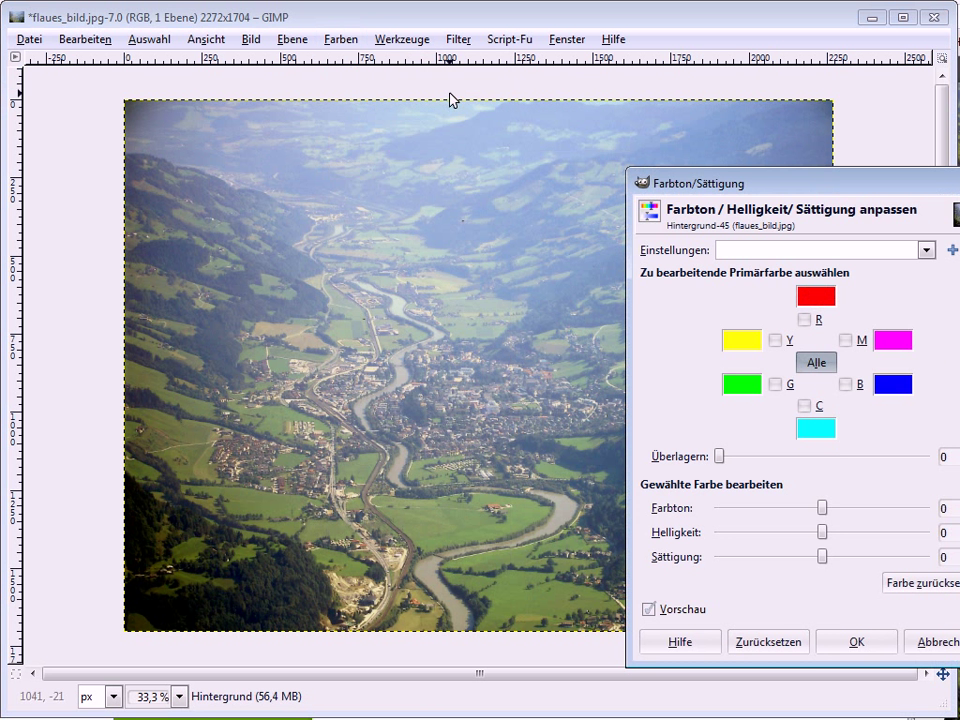
left_click_drag(757, 187, 703, 177)
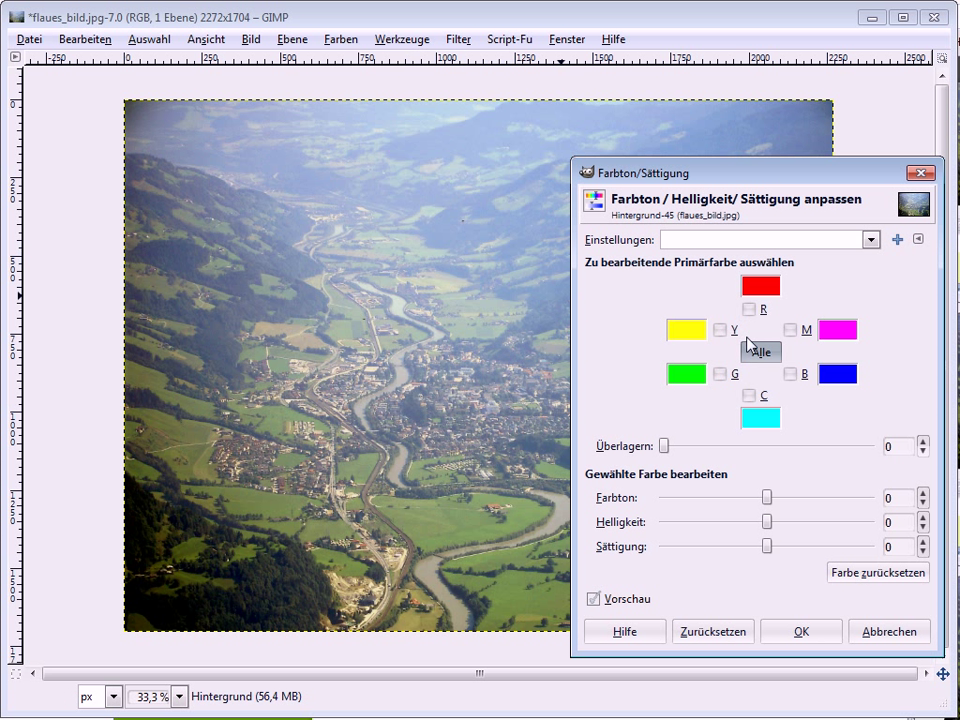
Adjust the blue tones: shift hue, darken, slightly desaturate, and set overlap to 100.
left_click(791, 374)
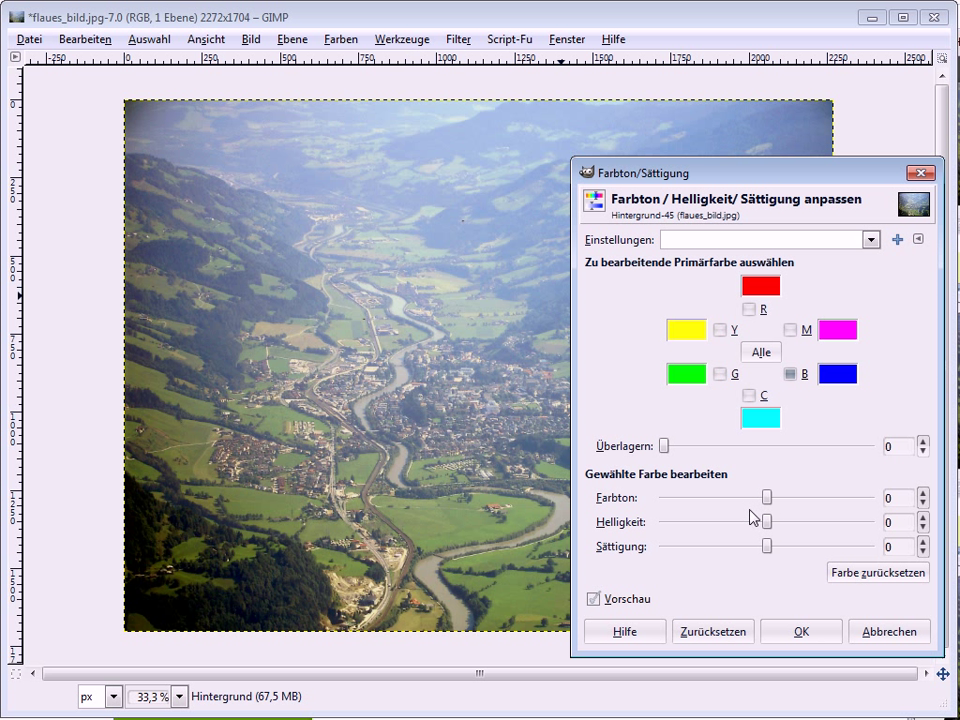
left_click_drag(766, 498, 775, 497)
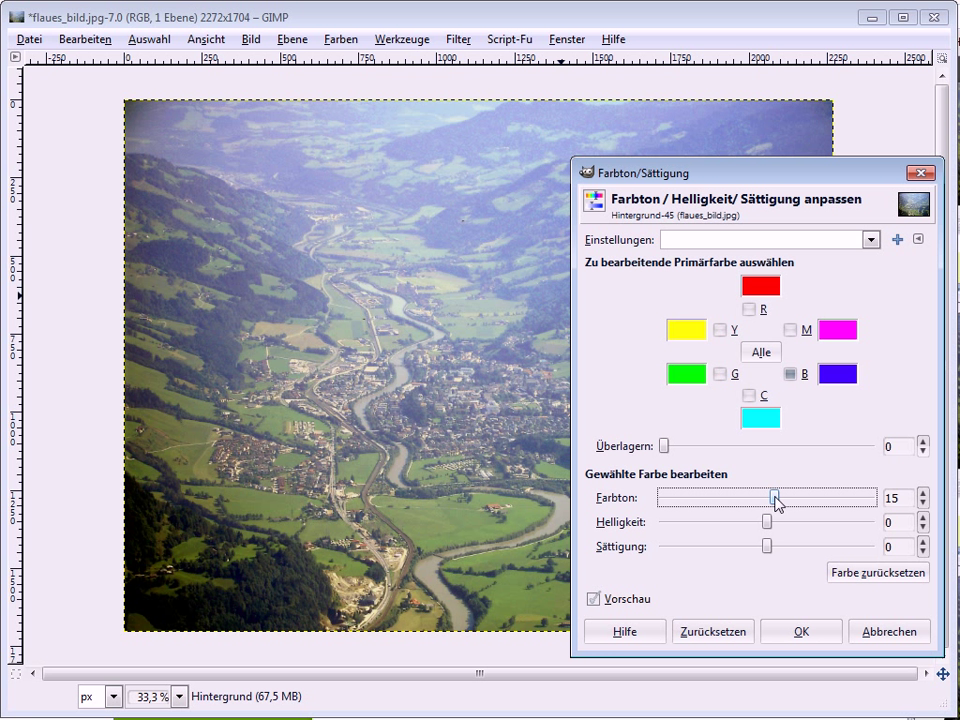
left_click_drag(767, 521, 727, 523)
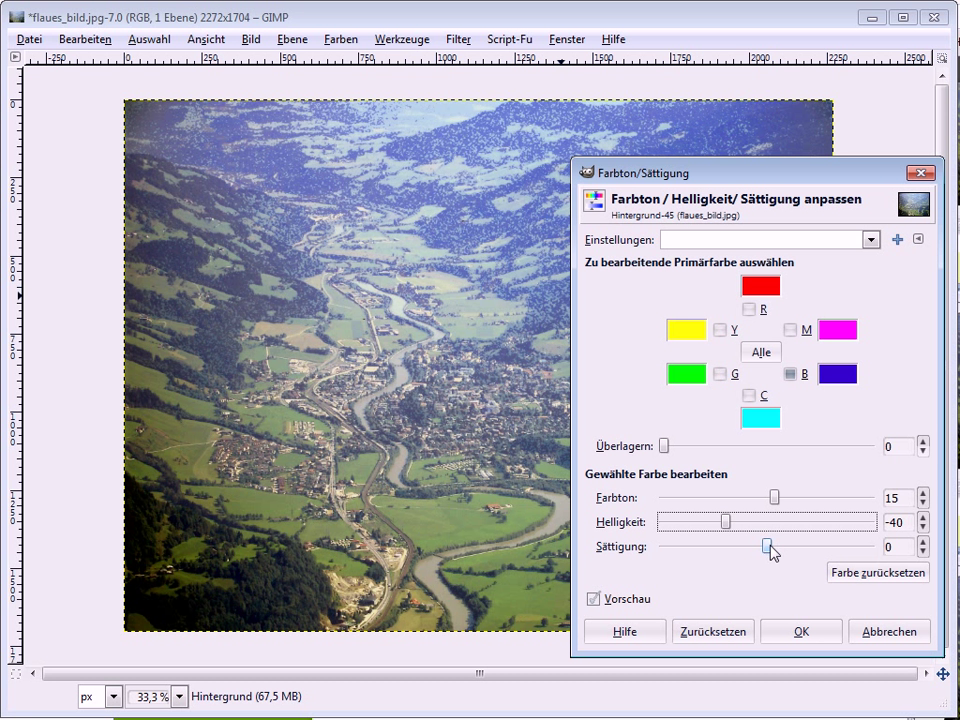
left_click_drag(769, 551, 763, 553)
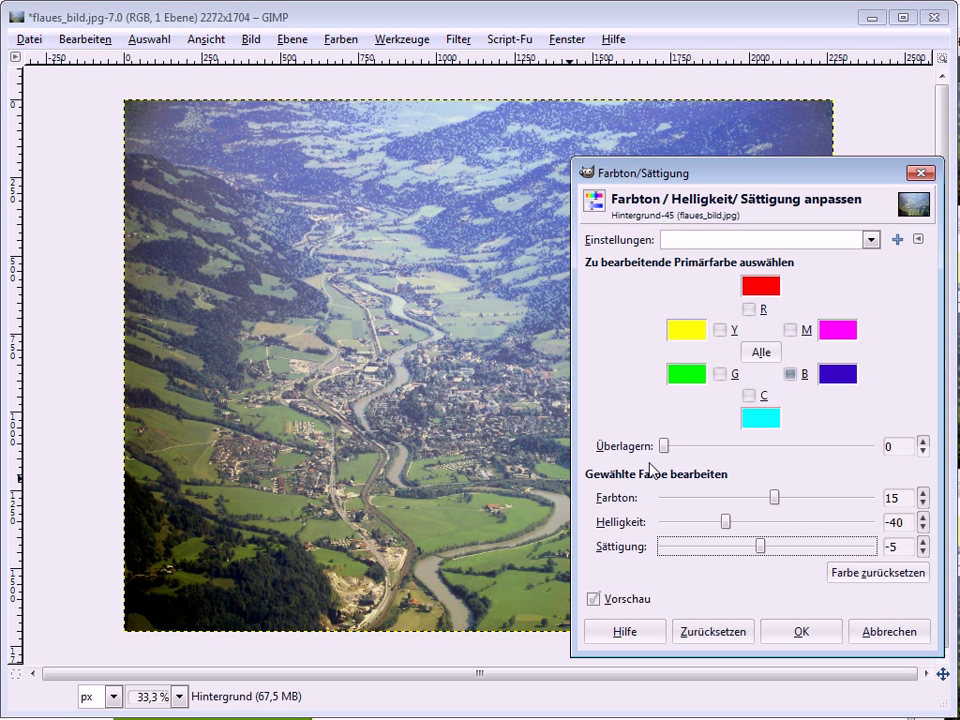
left_click_drag(664, 447, 916, 452)
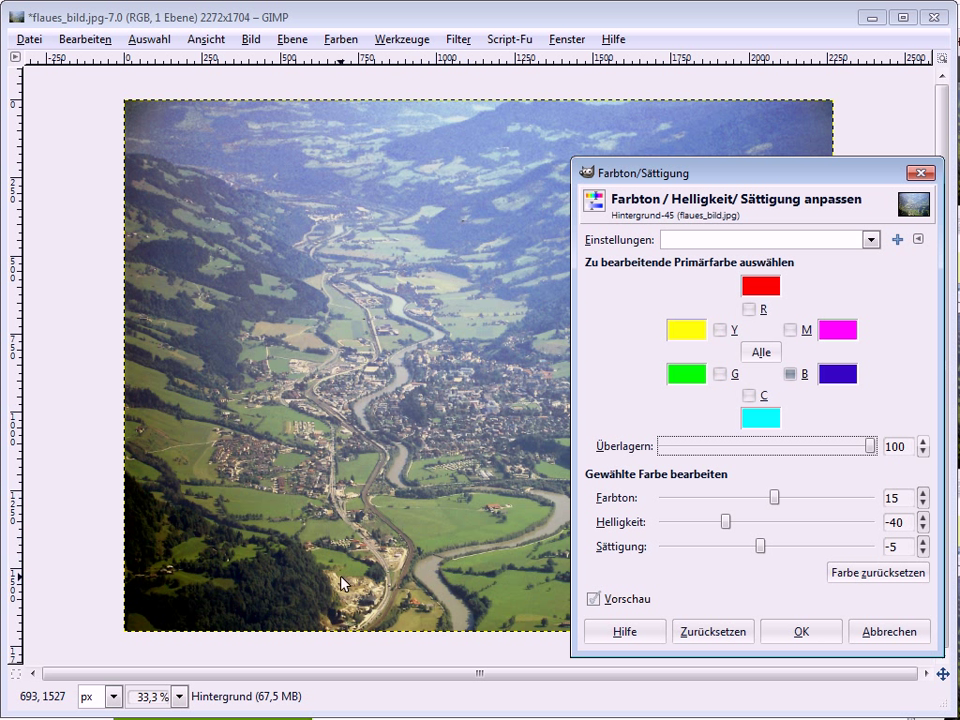
Set the yellow tones to hue 10, lightness 8 and saturation 5.
left_click(724, 334)
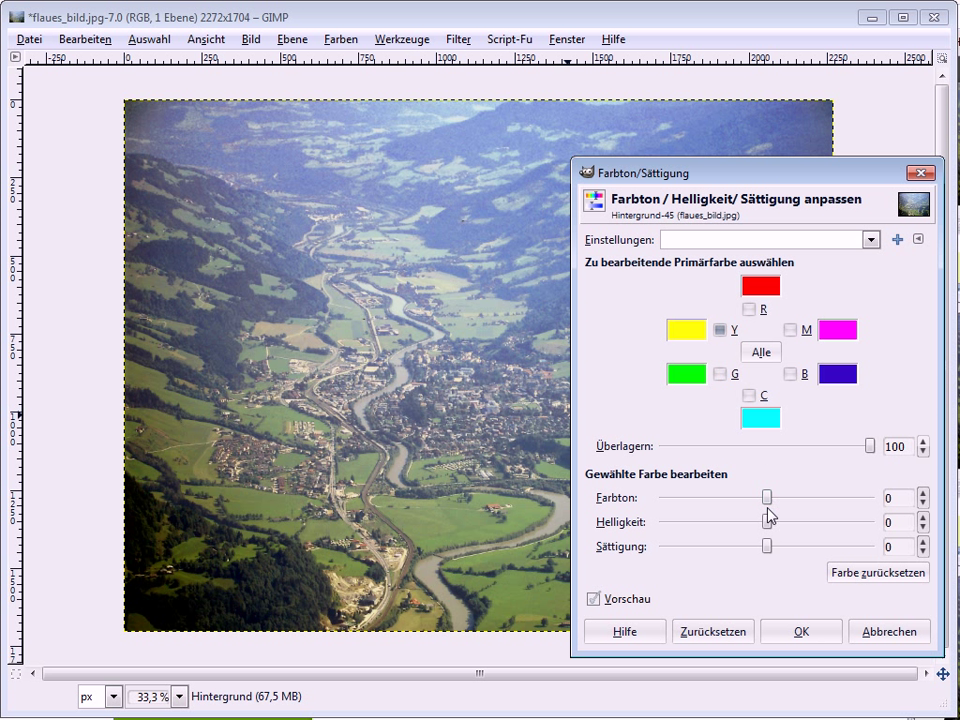
left_click_drag(768, 500, 773, 500)
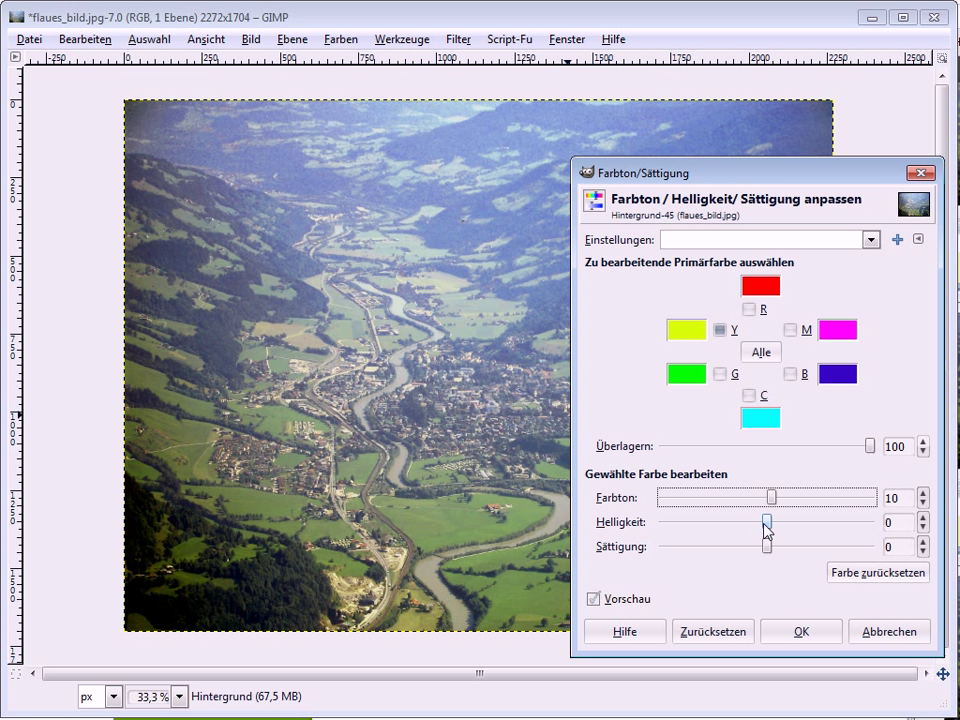
left_click_drag(764, 523, 778, 523)
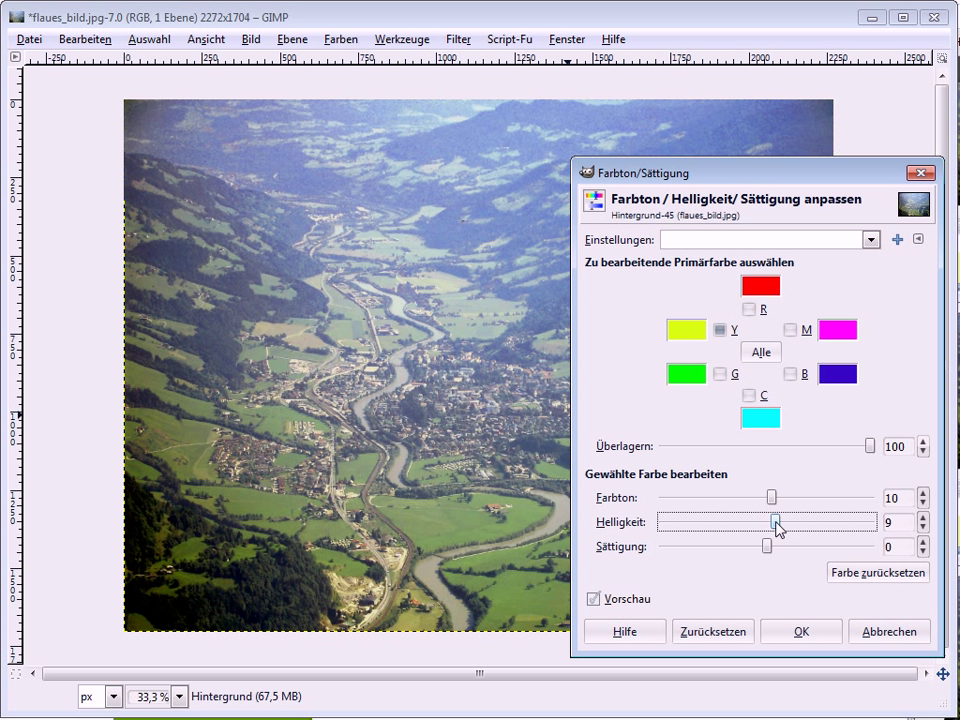
left_click(923, 517)
left_click(923, 527)
left_click(923, 527)
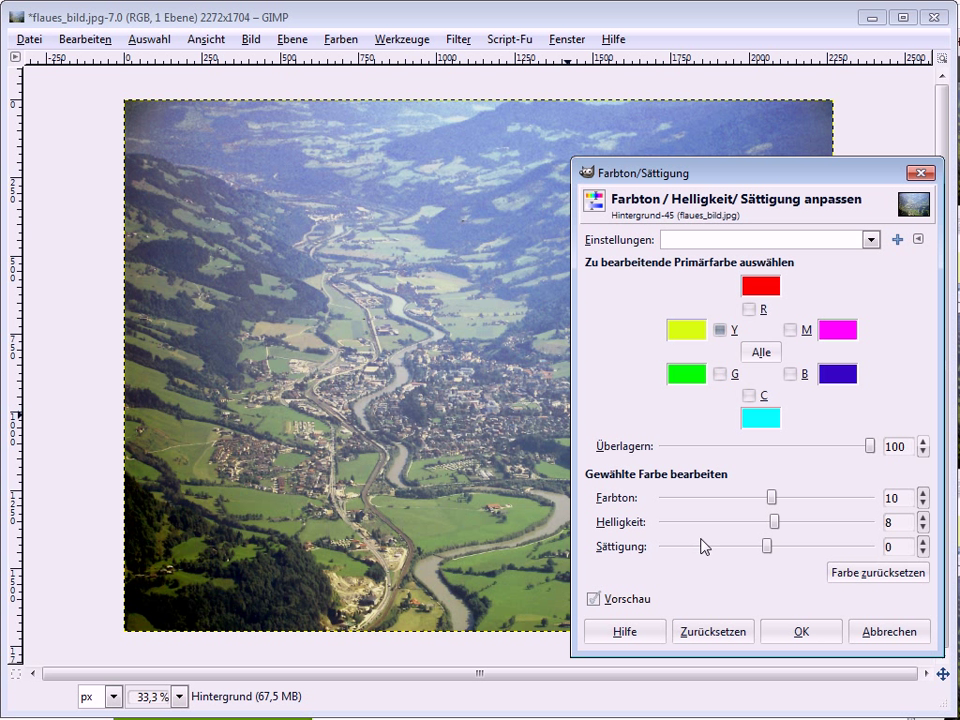
left_click(923, 541)
left_click(923, 541)
left_click(923, 541)
left_click(923, 541)
left_click(923, 541)
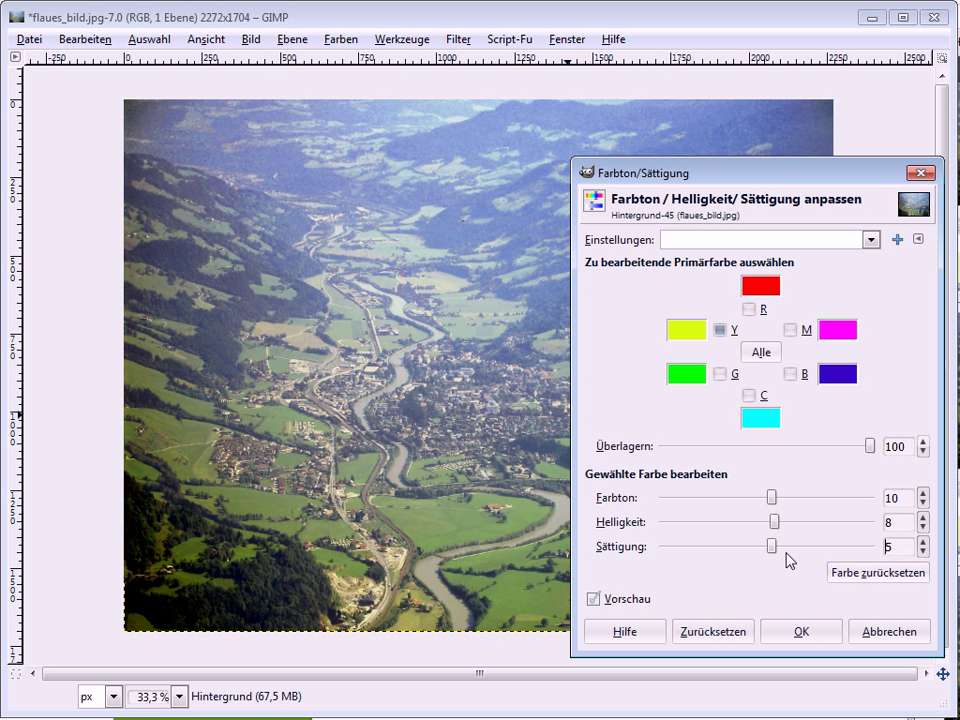
Compare the result with the preview toggled, then apply the hue/saturation adjustment.
left_click(602, 601)
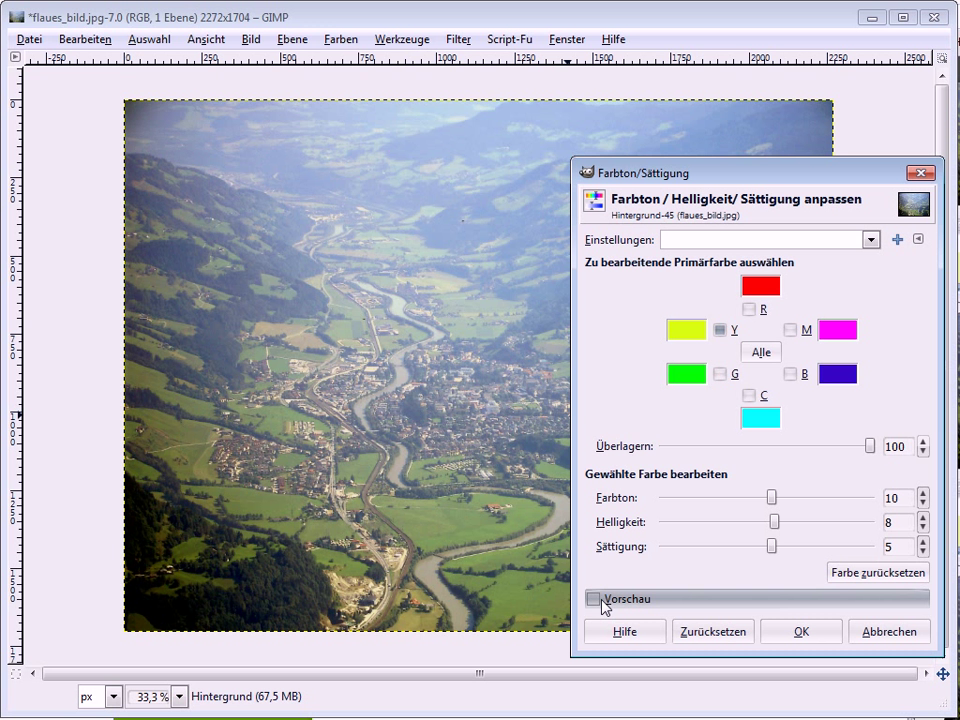
left_click(602, 601)
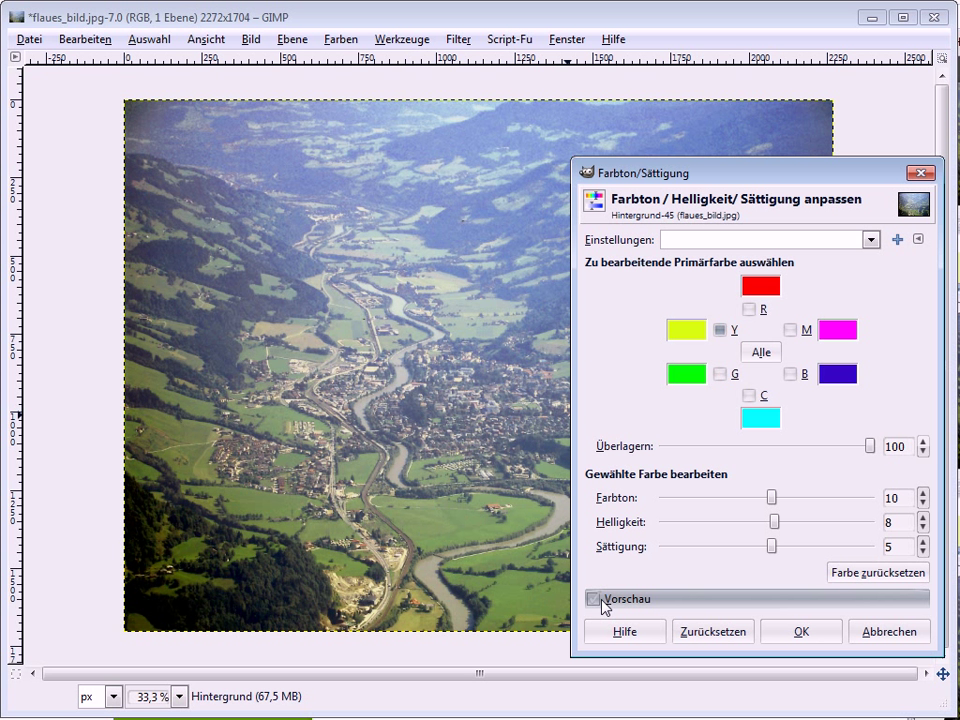
left_click(602, 601)
left_click(602, 601)
left_click(602, 601)
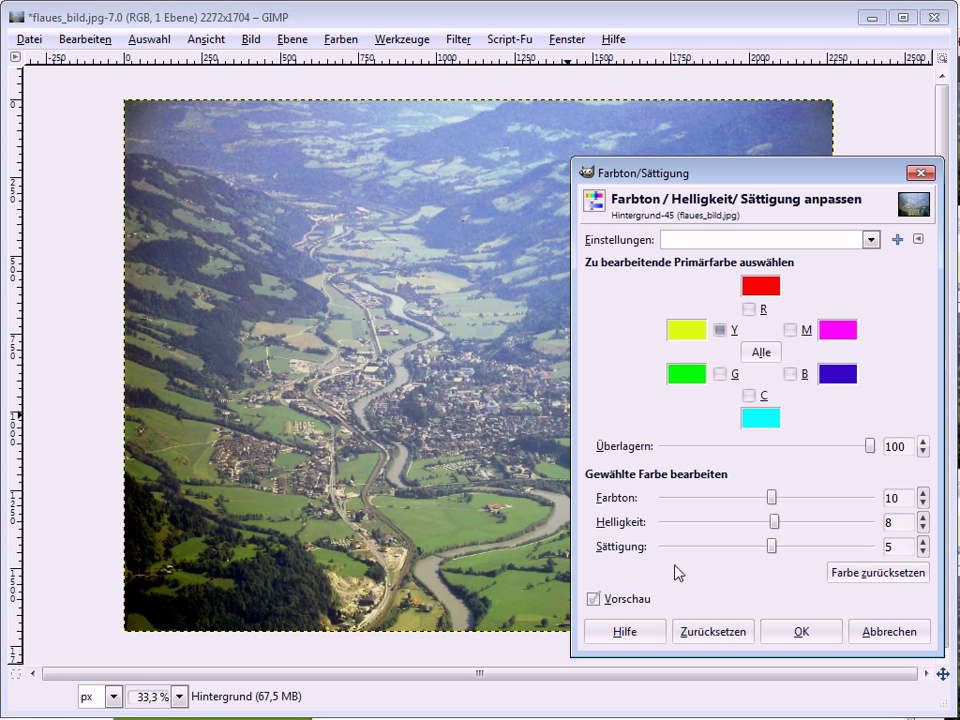
left_click(797, 632)
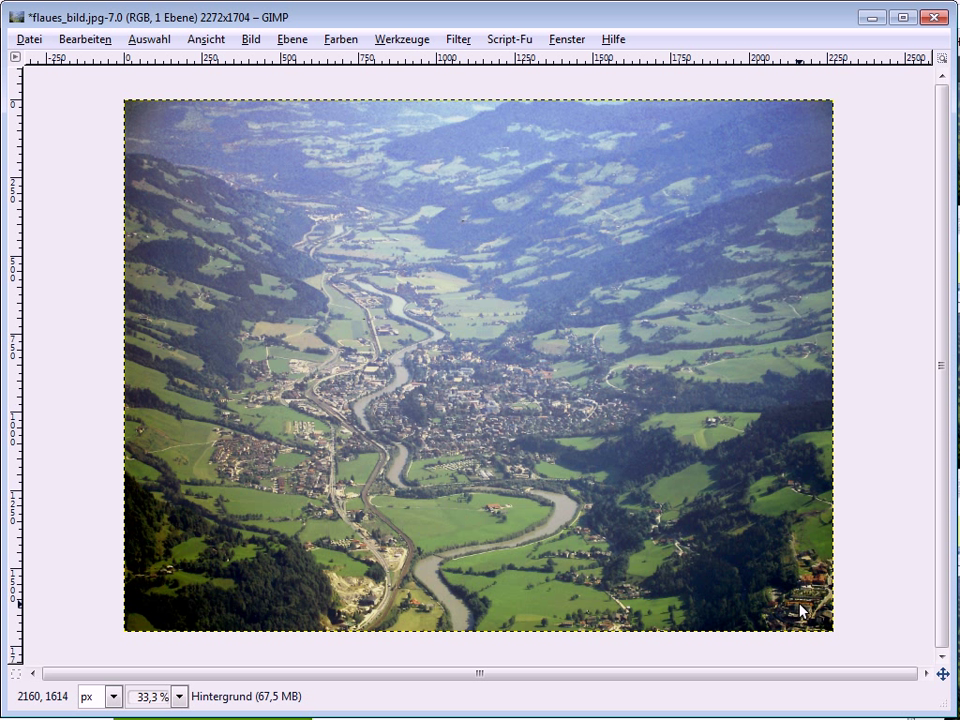
Open Curves and pull the Wert curve's midpoint below the diagonal to darken midtones.
left_click(340, 40)
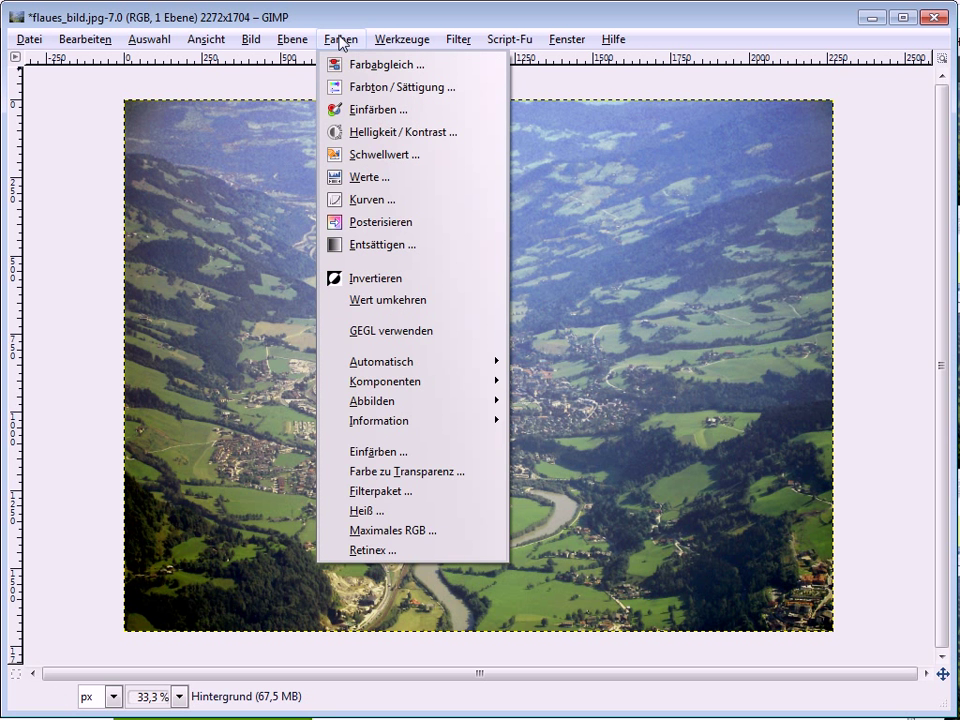
left_click(392, 202)
left_click_drag(950, 192, 632, 188)
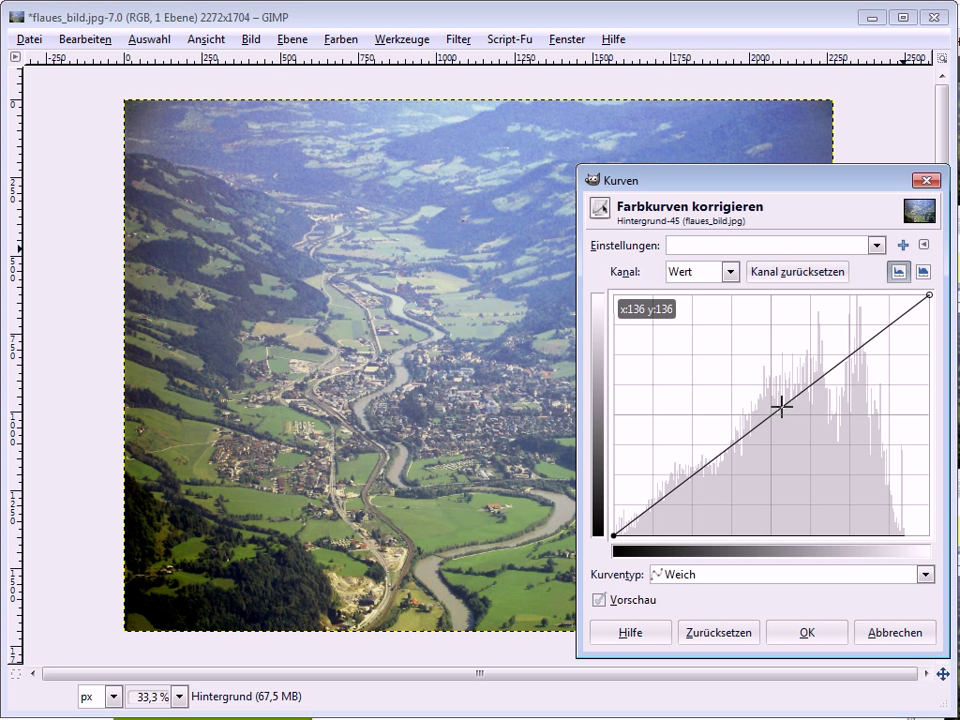
left_click_drag(771, 414, 812, 421)
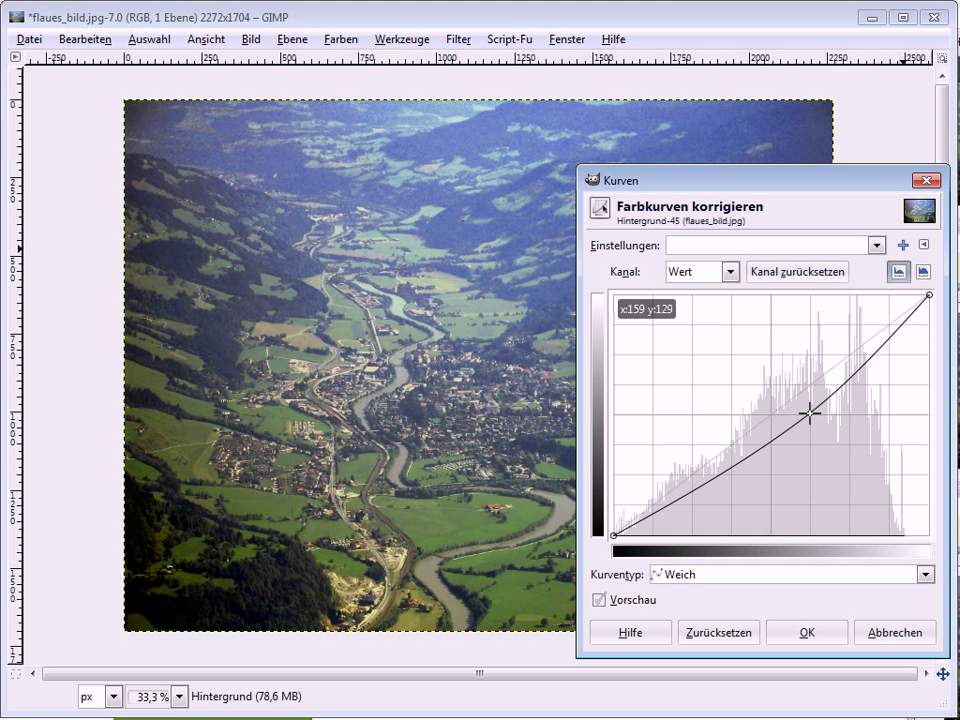
mouse_move(809, 413)
left_mouse_down()
mouse_move(793, 411)
mouse_move(808, 427)
mouse_move(823, 417)
mouse_move(799, 437)
mouse_move(823, 439)
mouse_move(797, 434)
mouse_move(797, 405)
mouse_move(813, 412)
left_mouse_up()
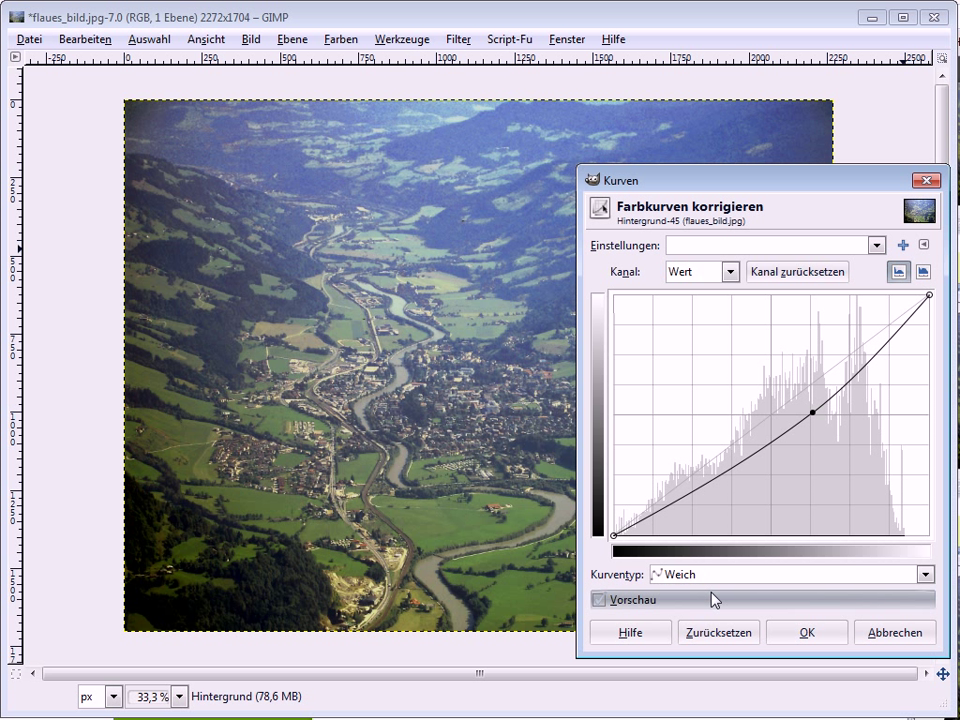
Compare the curve adjustment before and after, then apply it.
left_click(616, 601)
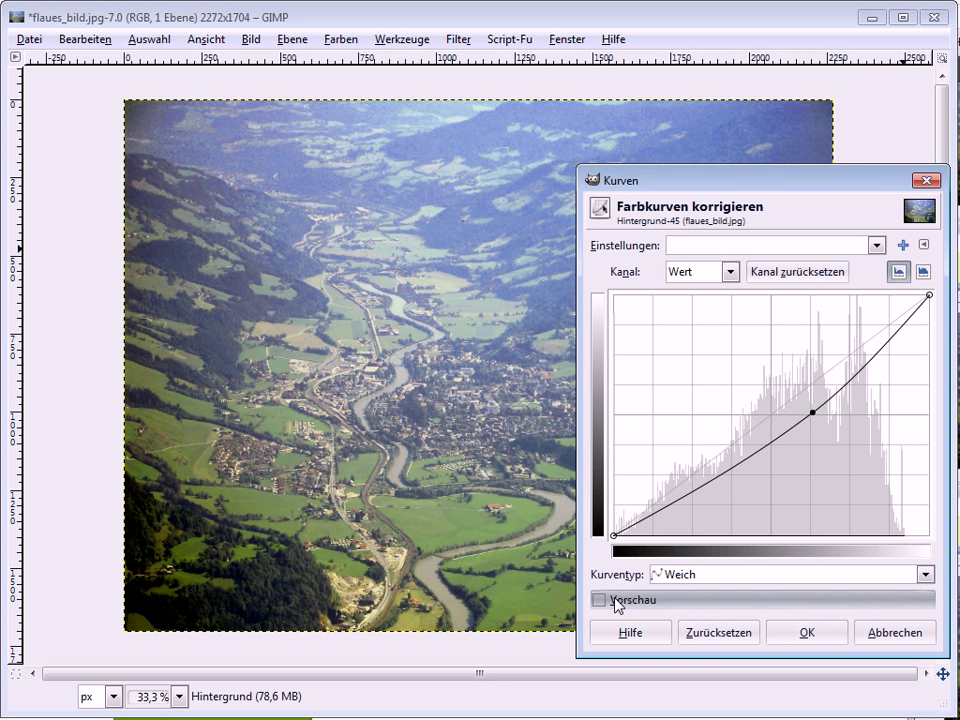
left_click(616, 601)
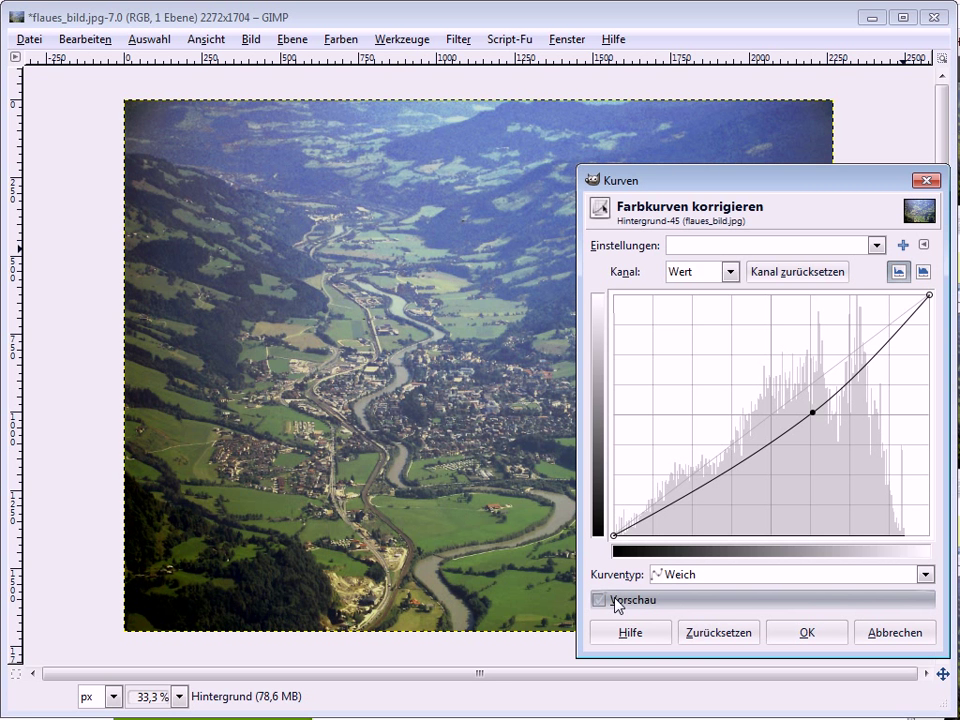
left_click(617, 601)
left_click(617, 601)
left_click(645, 603)
left_click(645, 603)
left_click(631, 607)
left_click(632, 606)
left_click(810, 635)
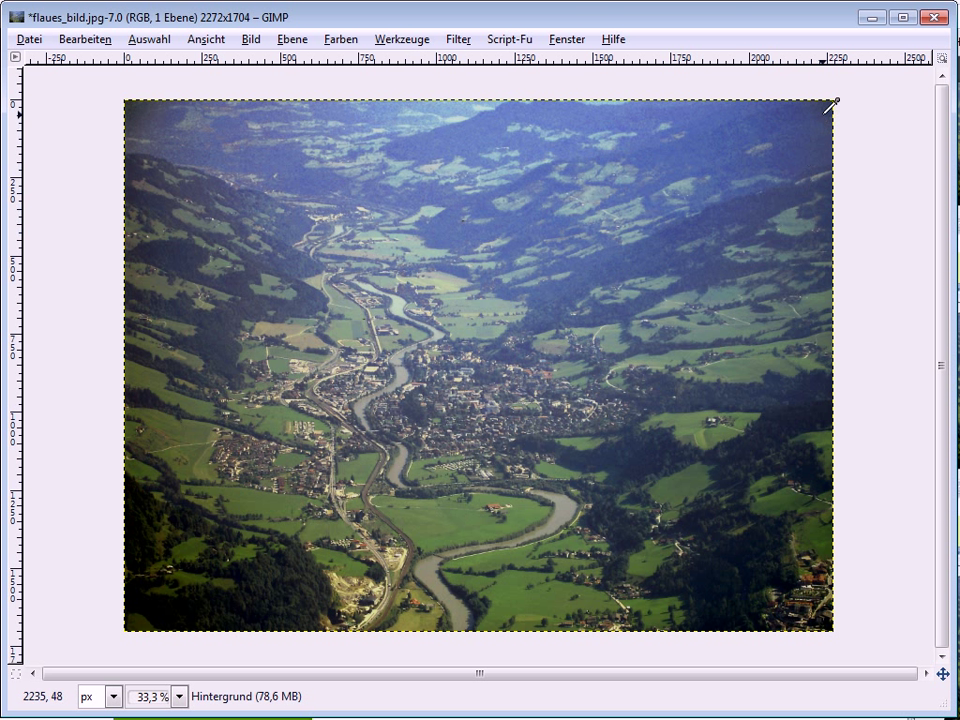
Start Save As and go to the USB-STICK > Snagit Screenshots folder.
left_click(30, 40)
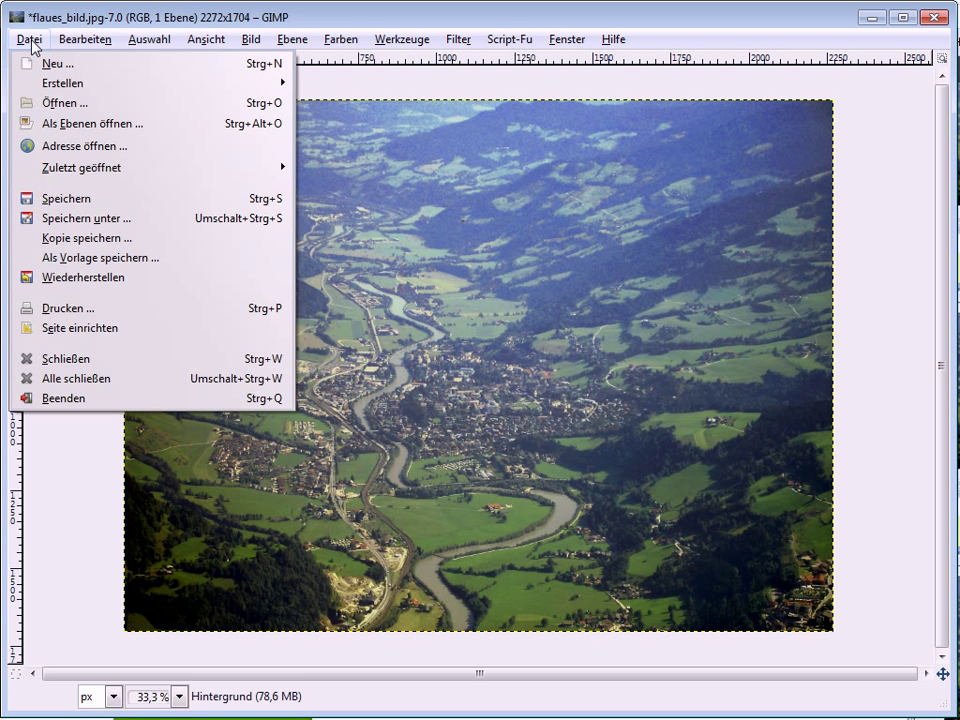
left_click(81, 224)
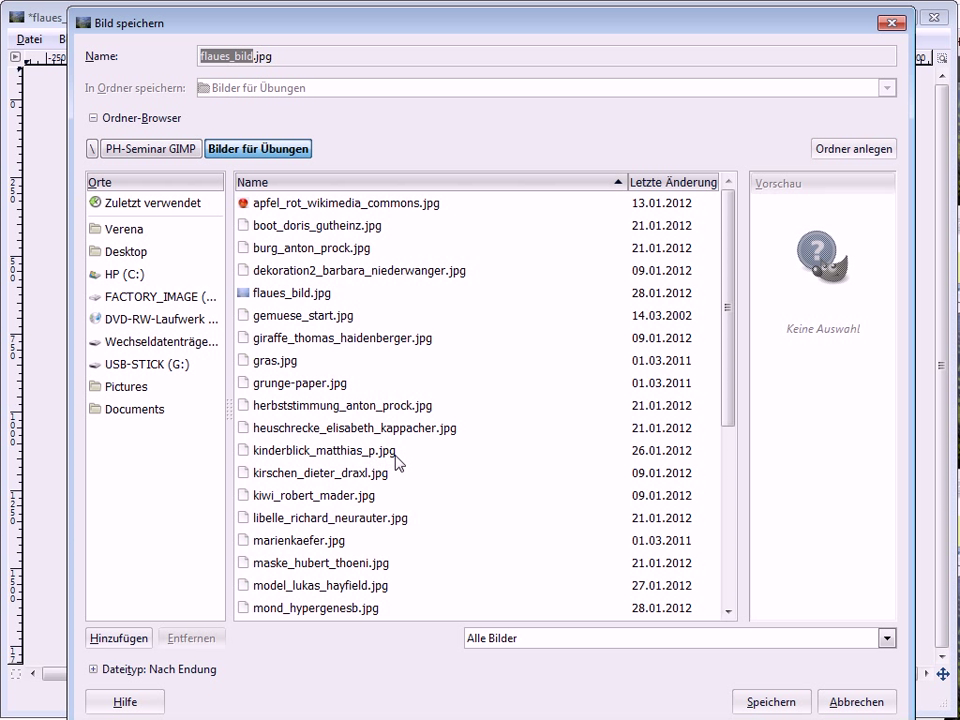
left_click(170, 366)
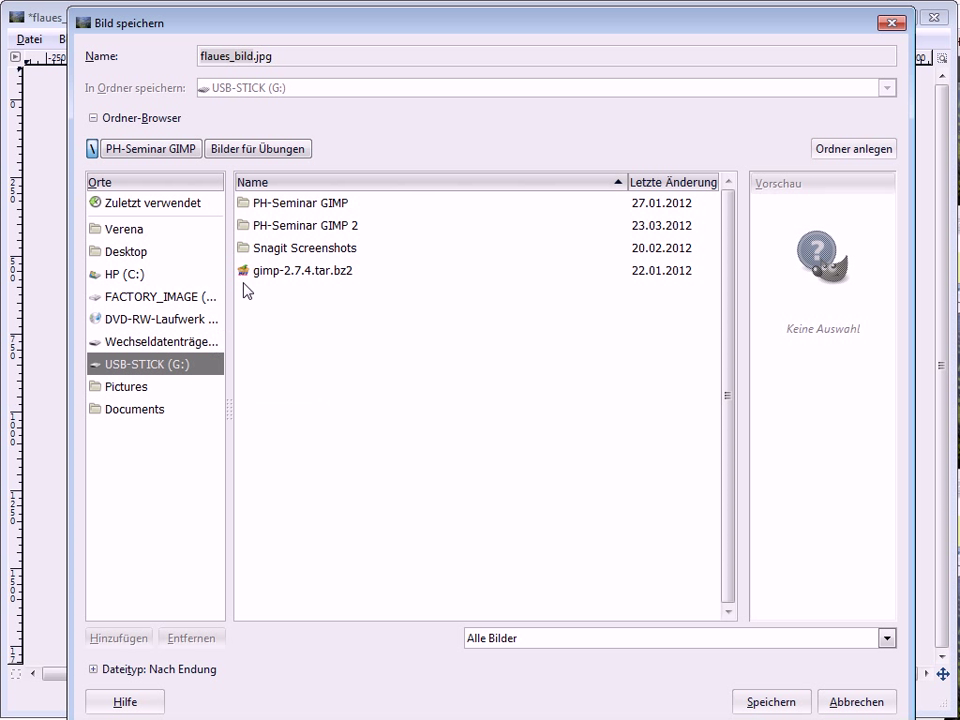
left_click(311, 250)
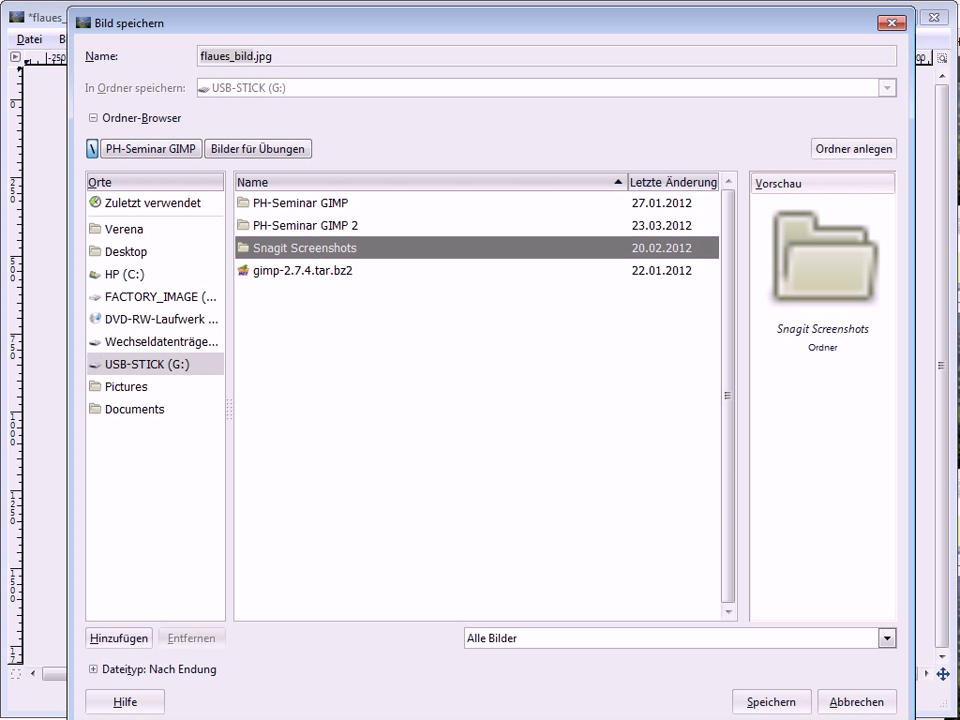
double_click(311, 248)
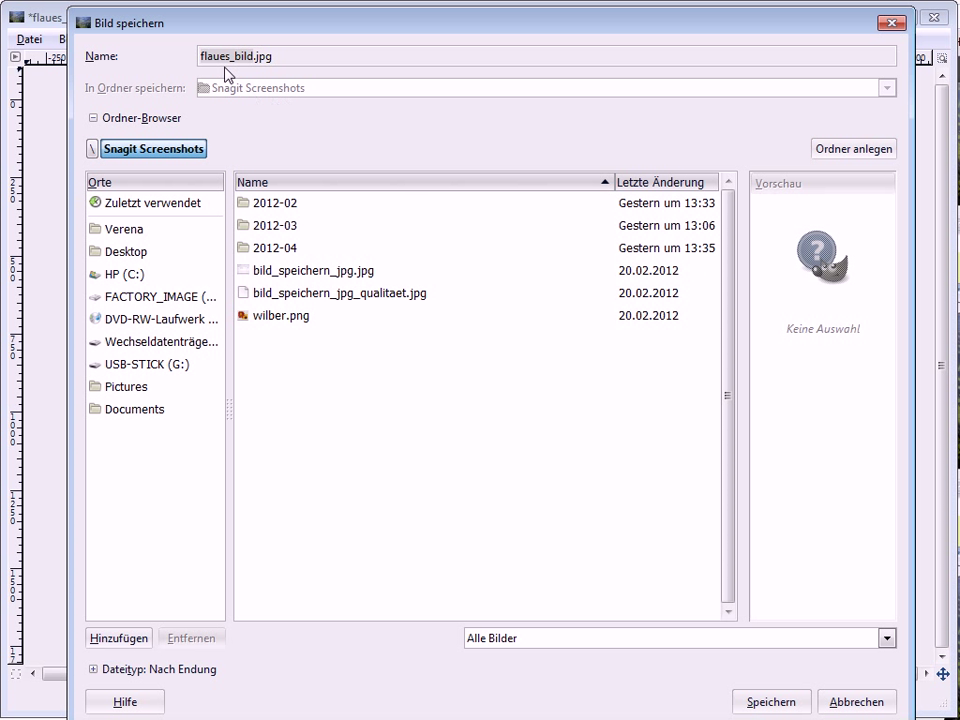
Rename the file to flaues_bild_korrigiert.jpg, choose JPEG-Bild as file type, and save.
left_click(255, 55)
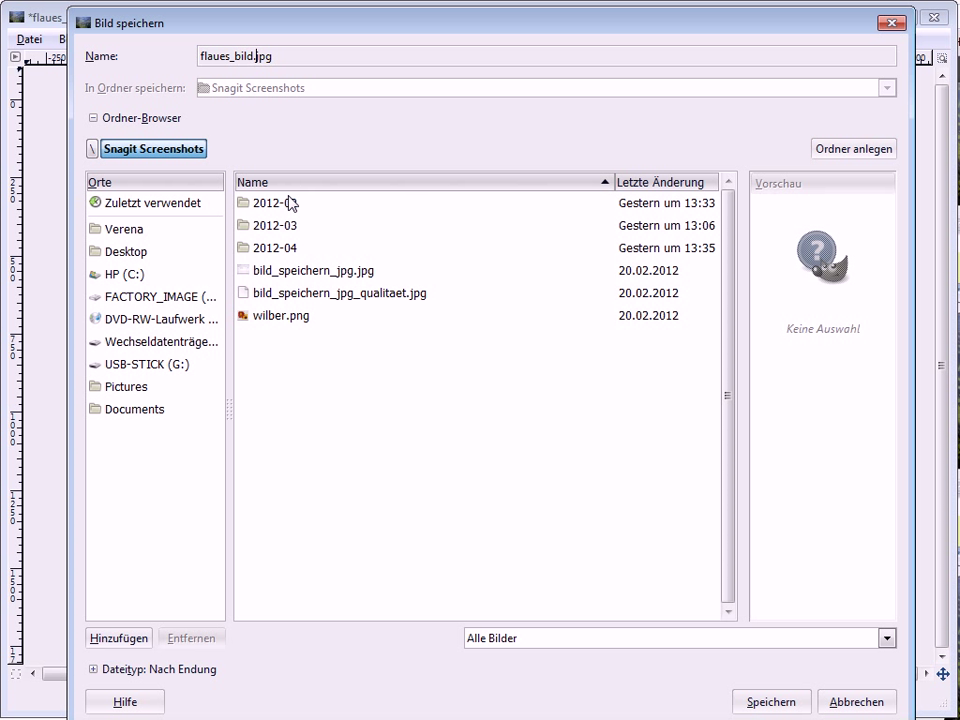
type("_korrigiert")
left_click(93, 669)
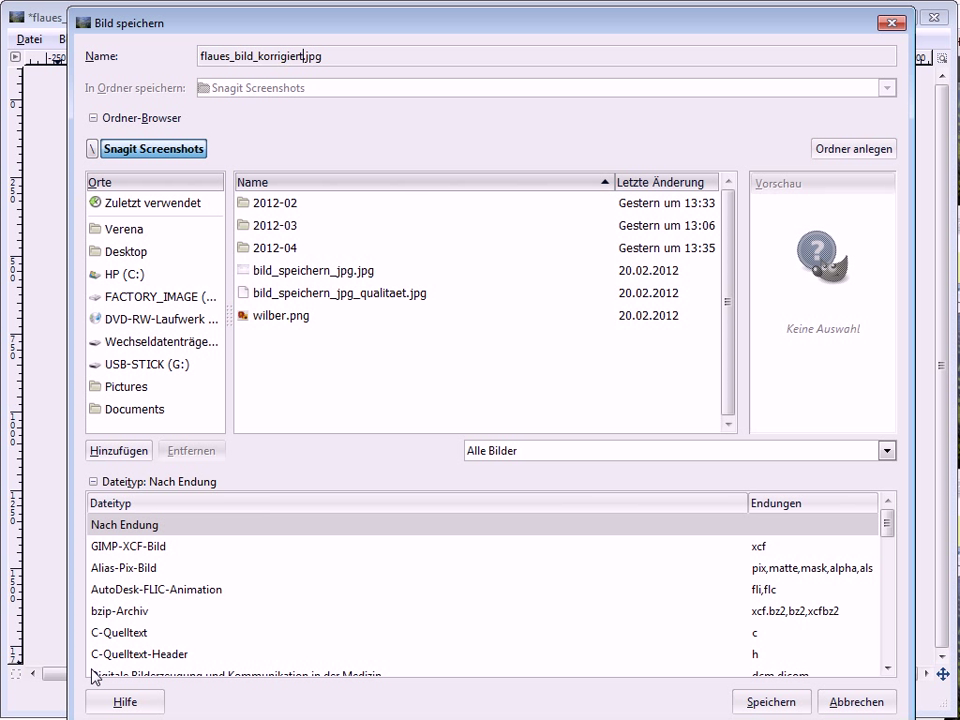
scroll(163, 590, "down", 2)
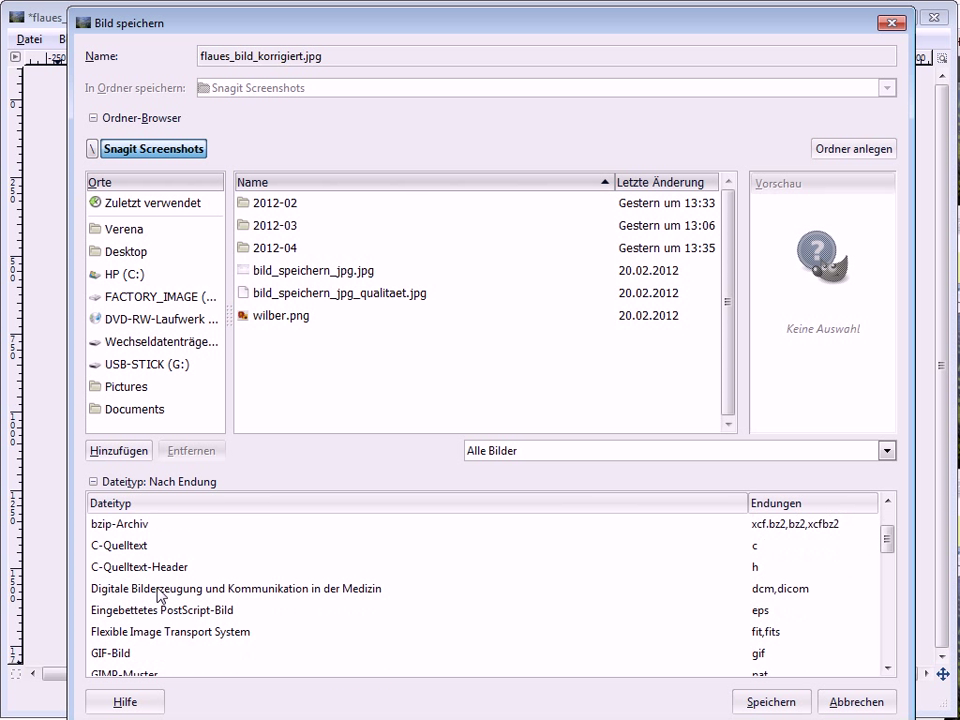
scroll(160, 597, "down", 4)
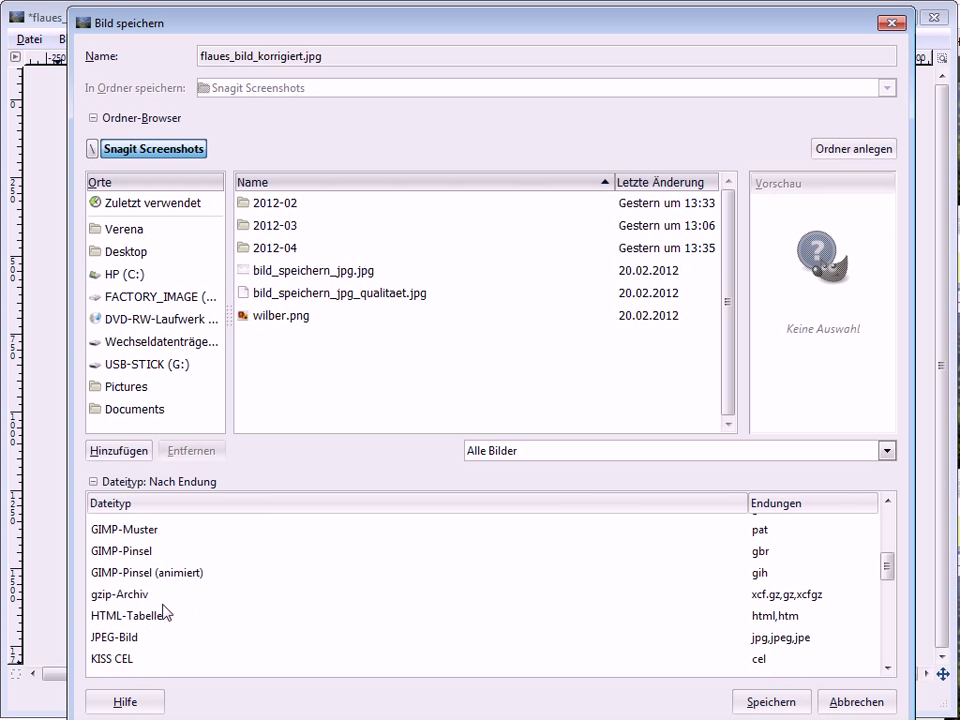
left_click(141, 640)
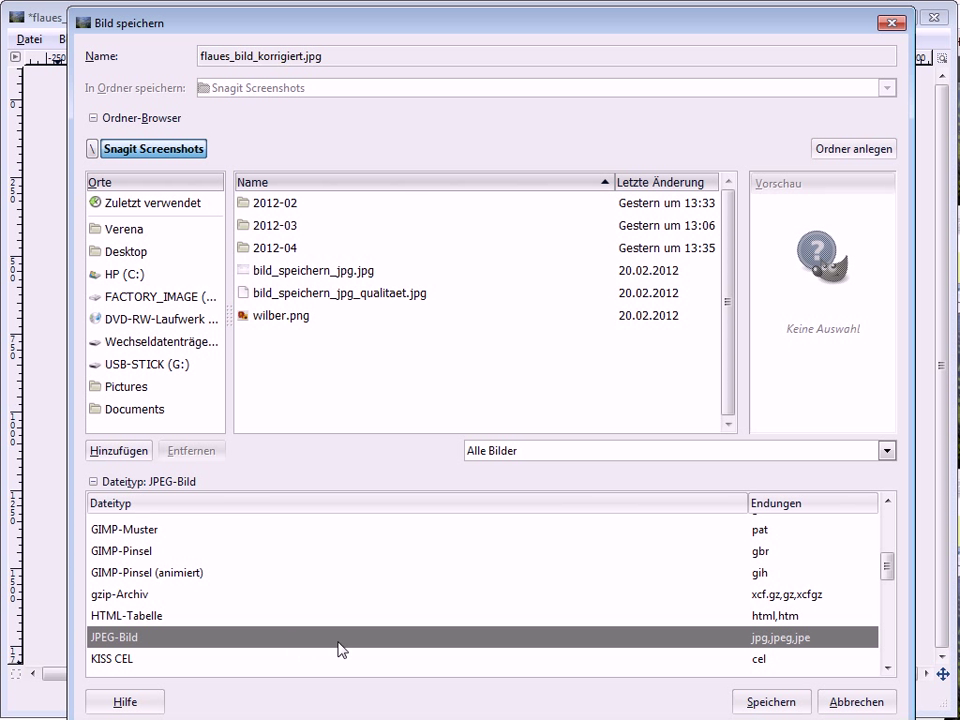
left_click(747, 702)
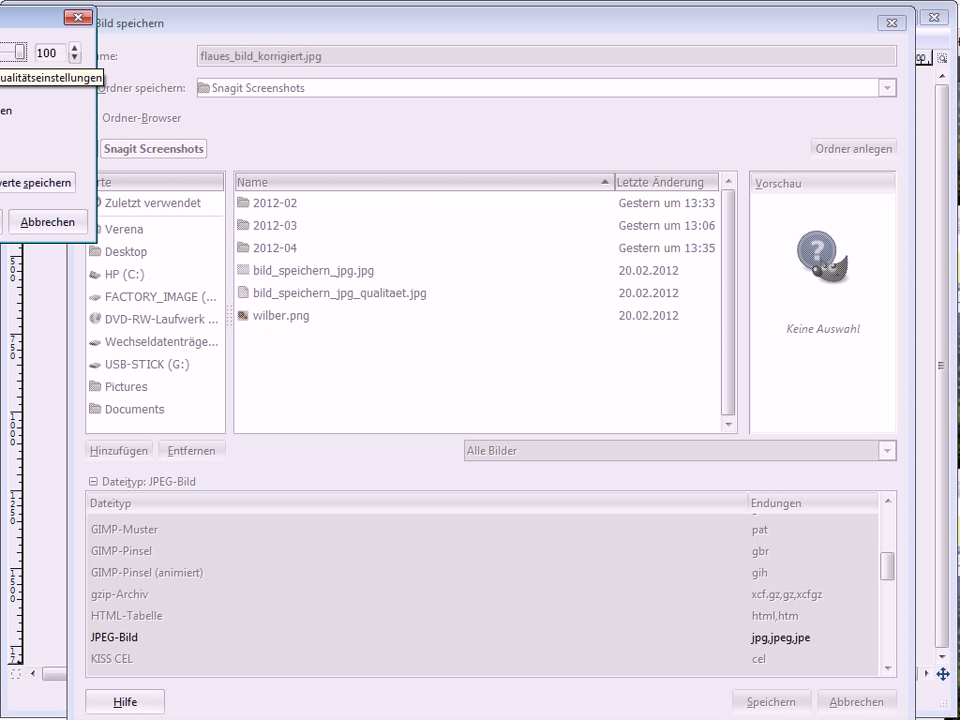
Keep JPEG quality at 100 and confirm saving flaues_bild_korrigiert.jpg.
left_click_drag(0, 27, 433, 333)
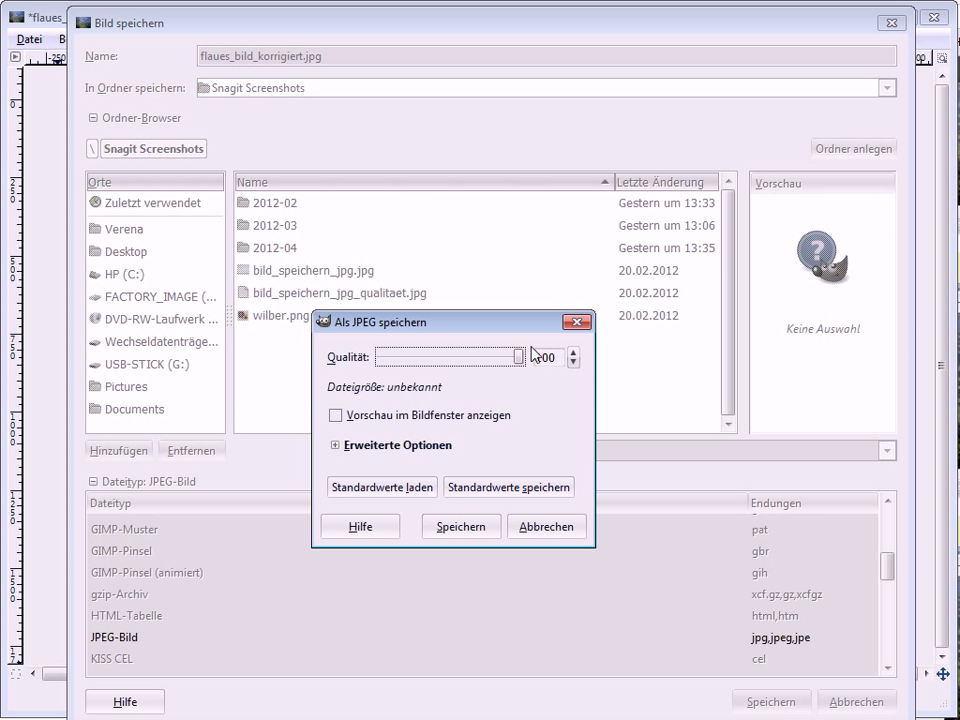
left_click(455, 525)
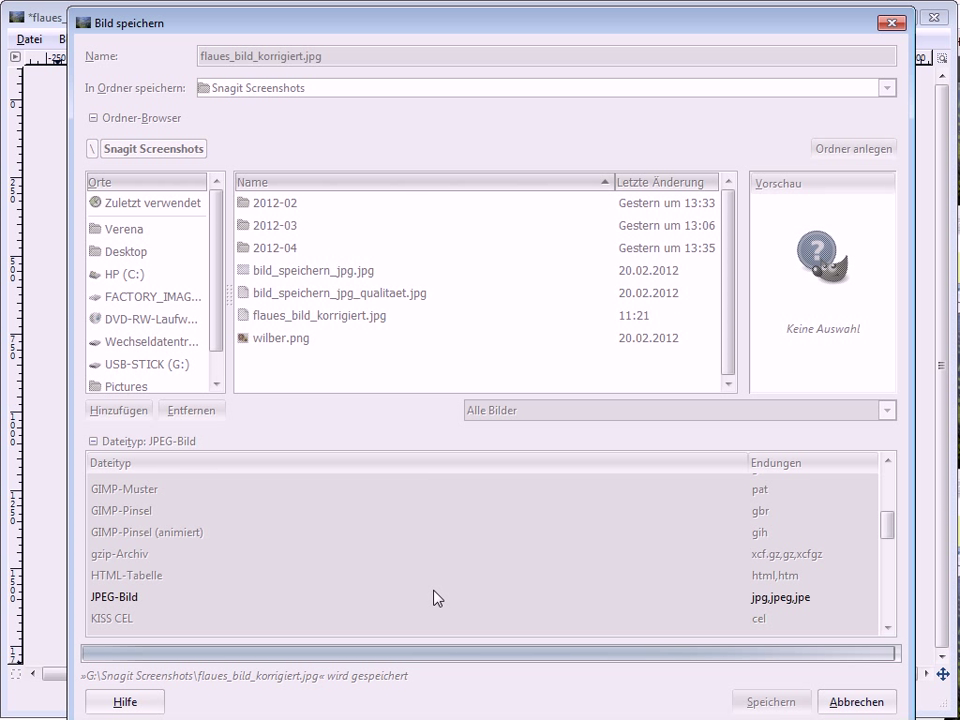